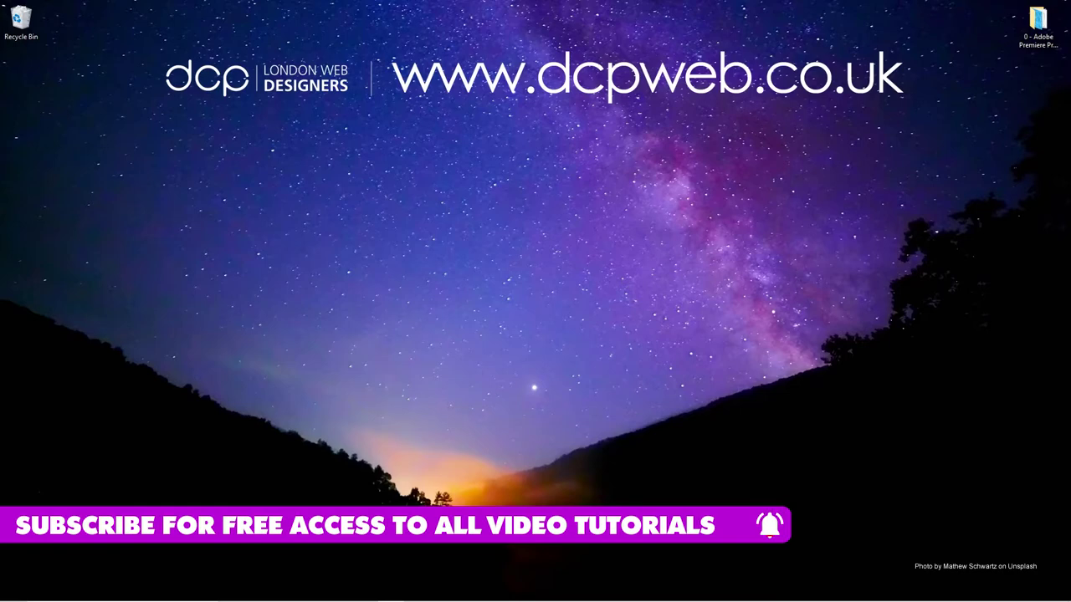
- Import redfish-3449603_1920.png and Water - 1934.mp4 from the desktop project folder into the Premiere Pro project
double_click(1041, 47)
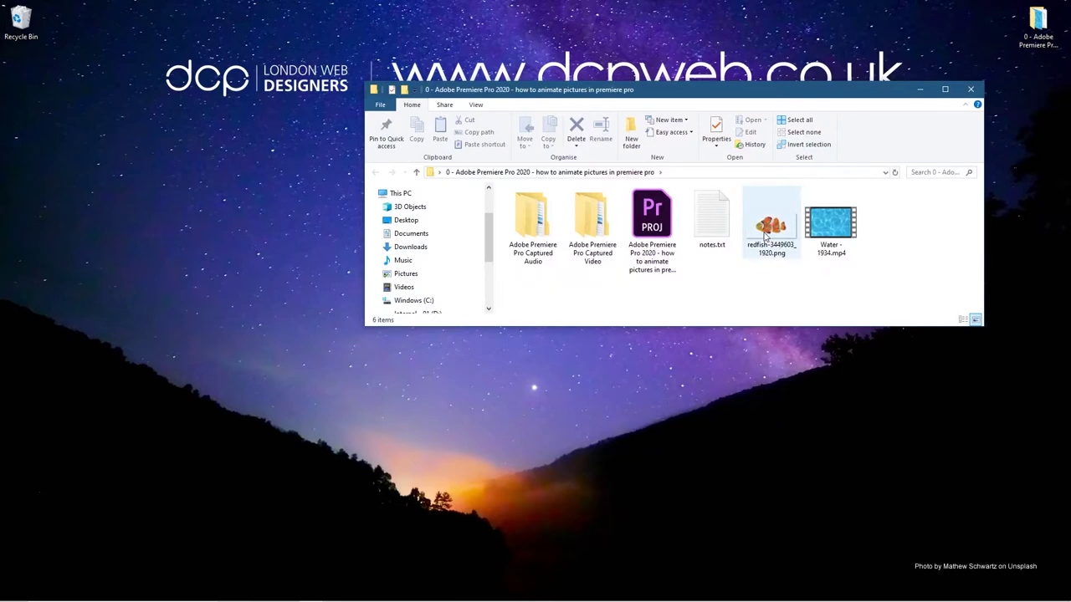
click(764, 237)
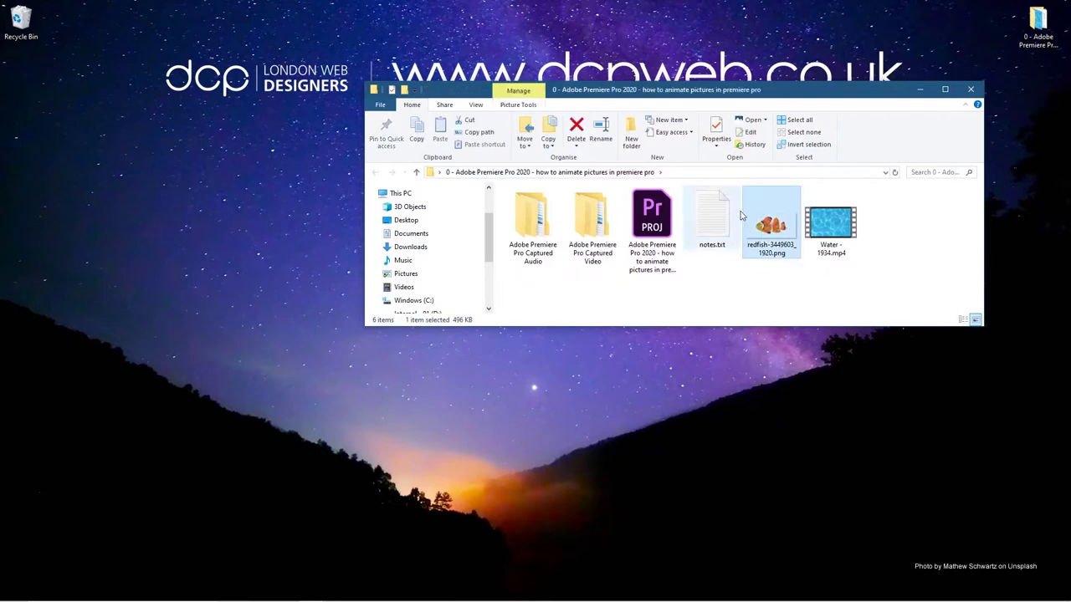
click(845, 238)
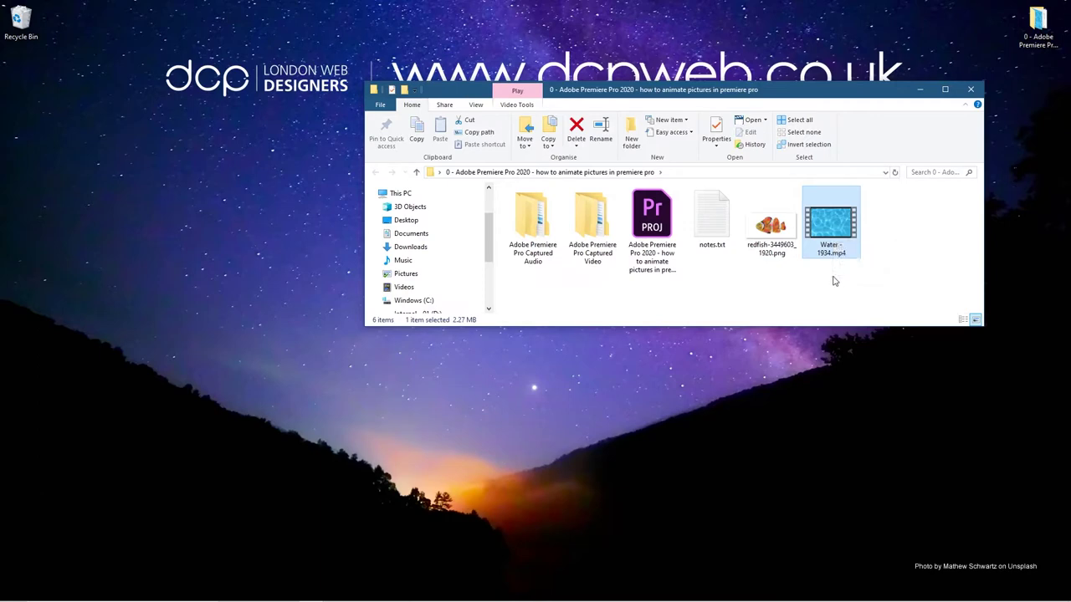
key(shift+Left)
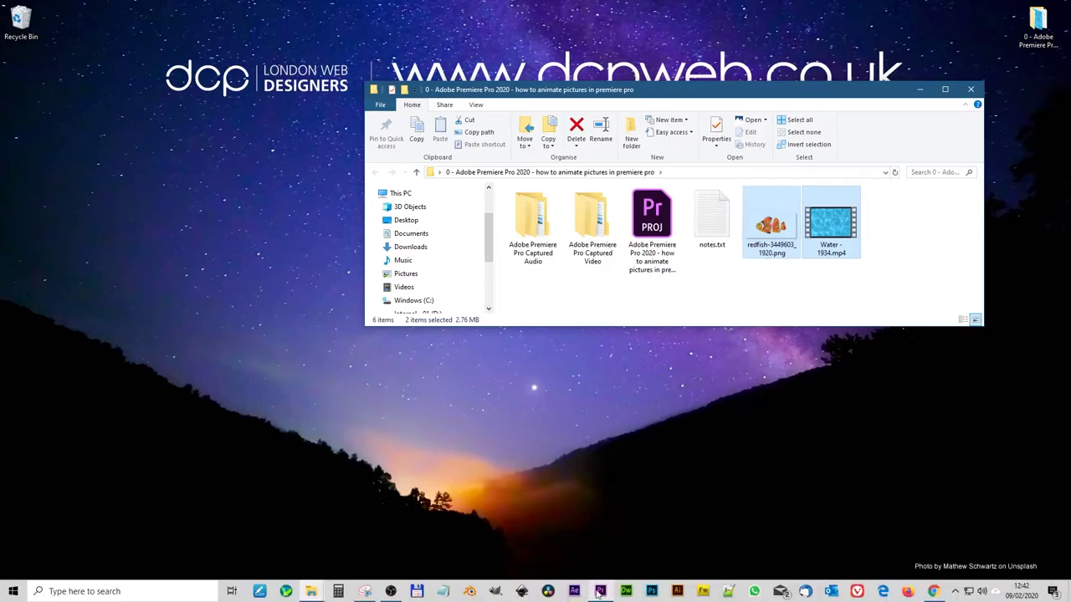
click(598, 592)
drag(778, 230, 241, 467)
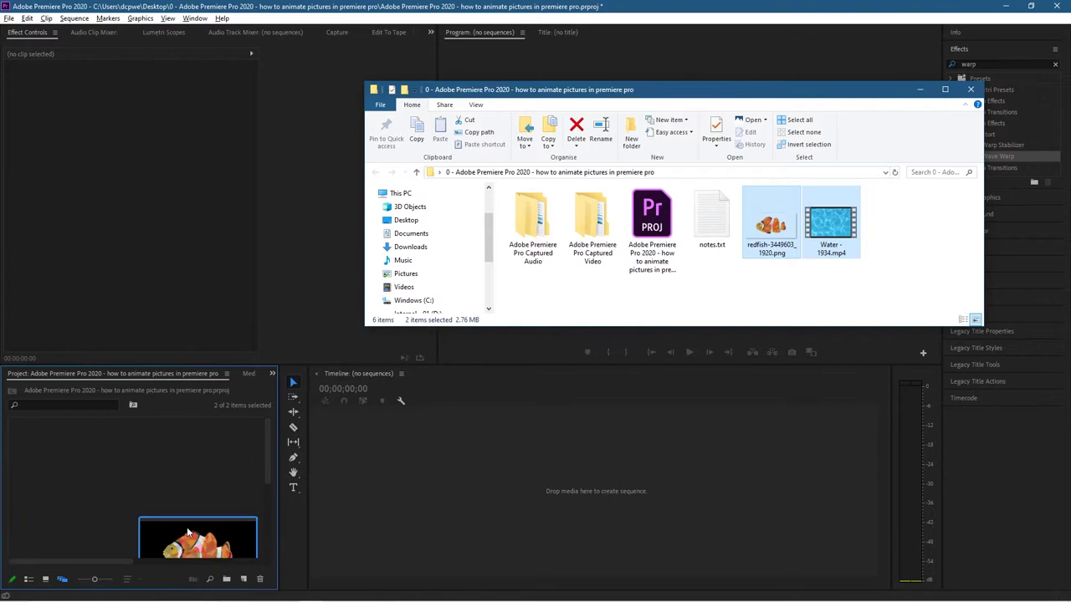
click(161, 457)
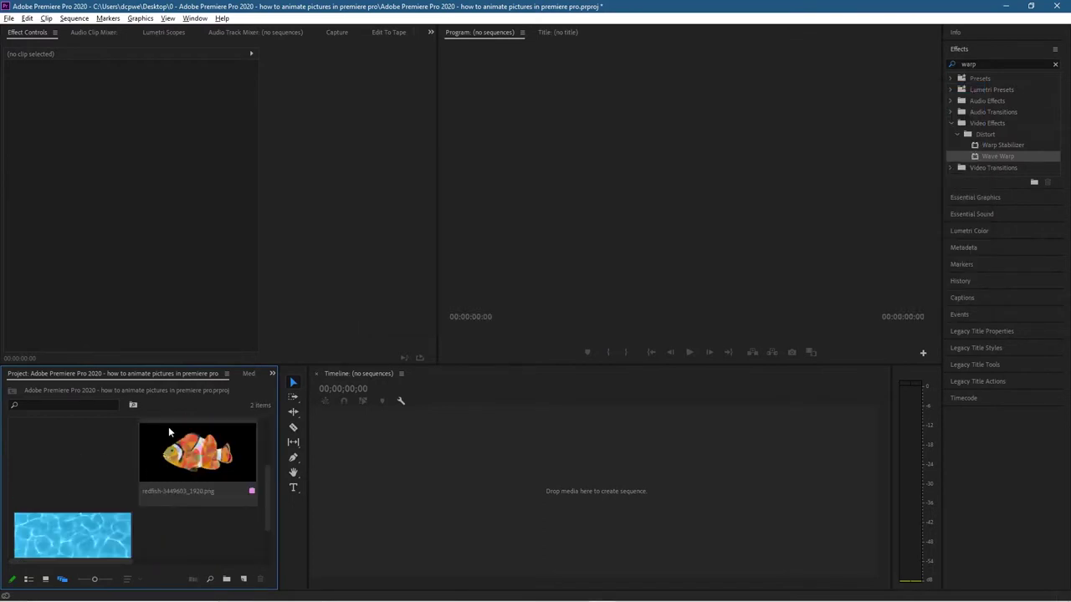
- Create a sequence from the Water - 1934.mp4 clip and select the clip on track V1
drag(95, 579, 87, 579)
scroll(119, 530, up, 1)
scroll(118, 528, down, 1)
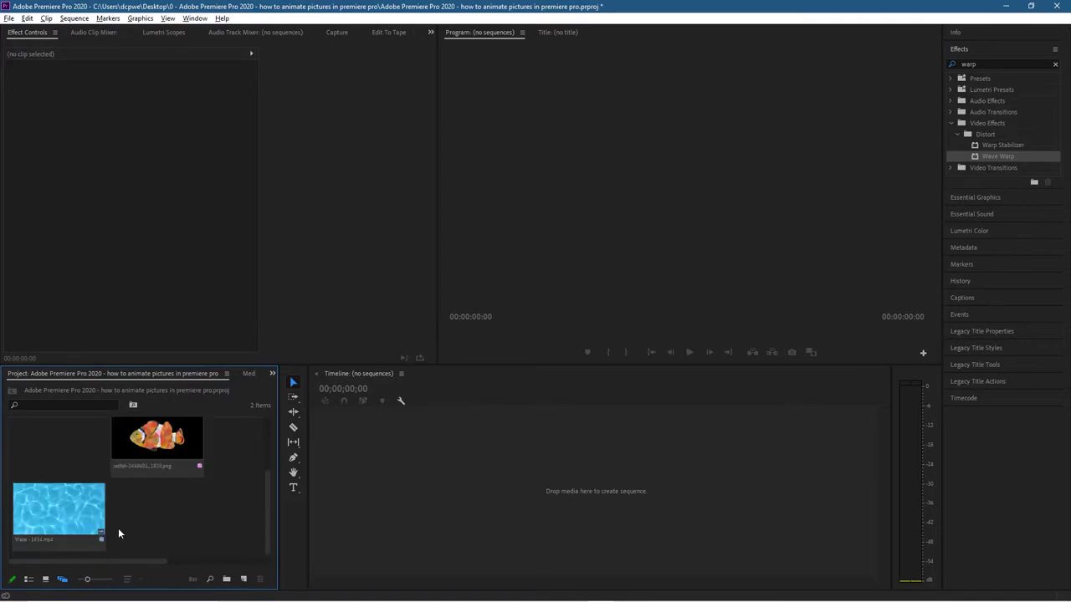
drag(95, 508, 349, 493)
click(446, 483)
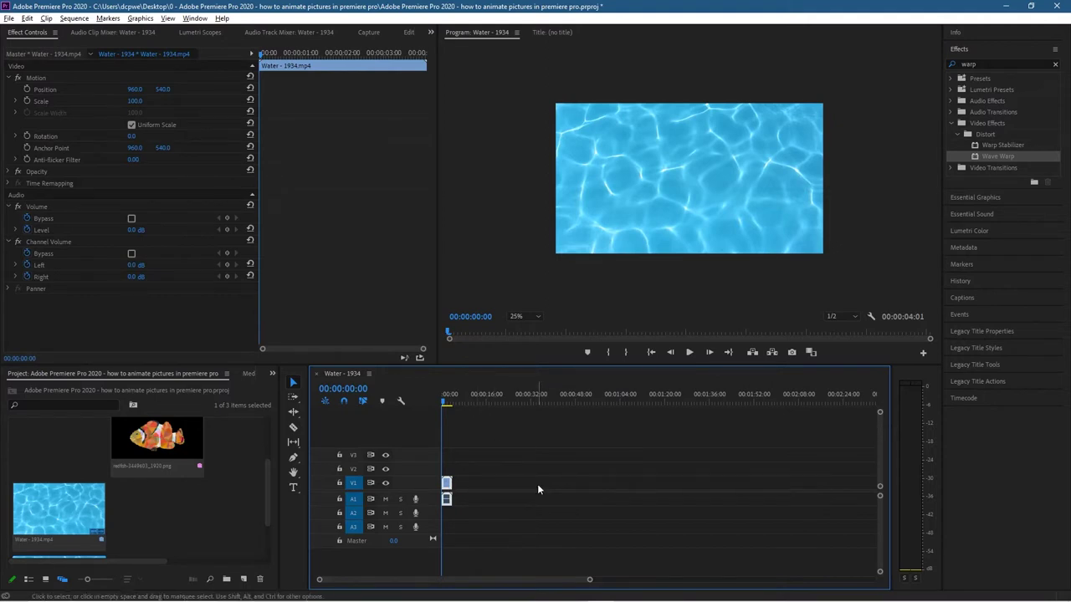
- Repeat the water clip back to back on the timeline until the sequence reaches 00:00:36:09
key(End)
drag(538, 489, 550, 484)
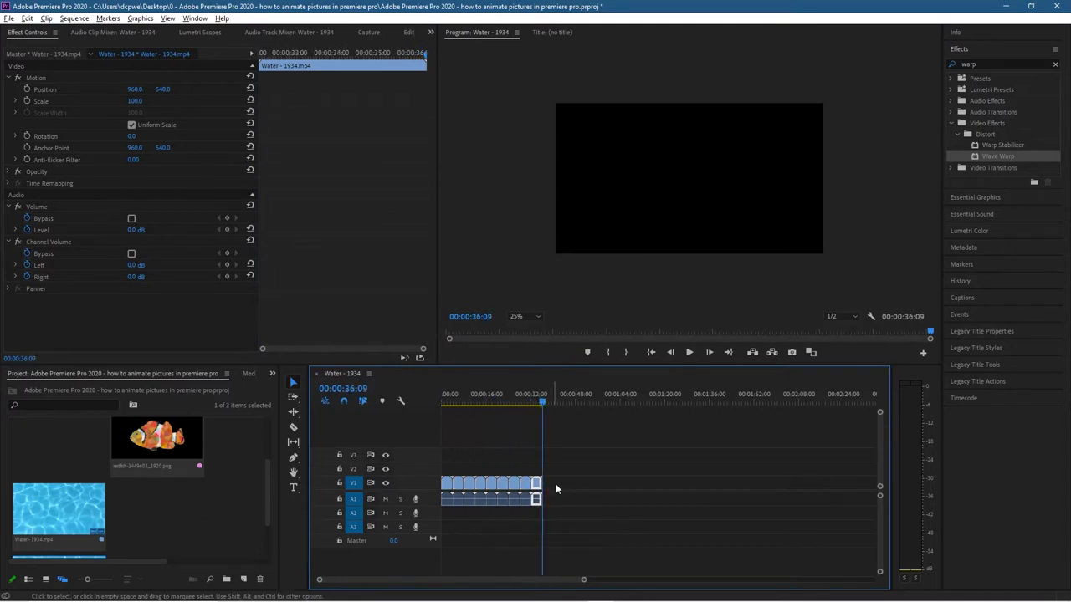
- Place the redfish image on track V2 at the start of the sequence, above the water clips
click(536, 400)
drag(536, 400, 448, 406)
drag(163, 441, 449, 475)
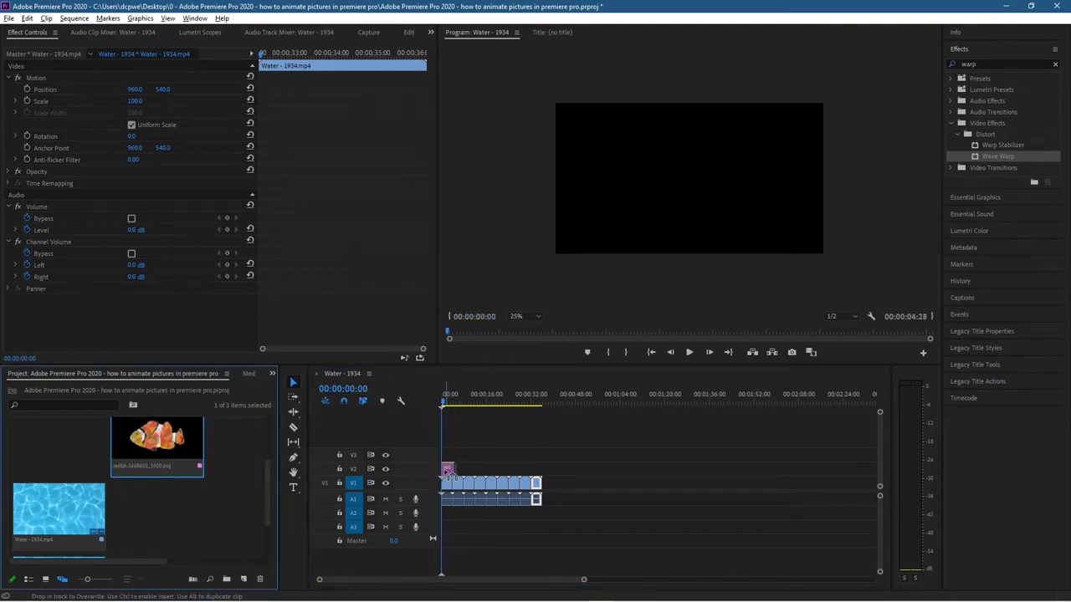
drag(449, 475, 448, 474)
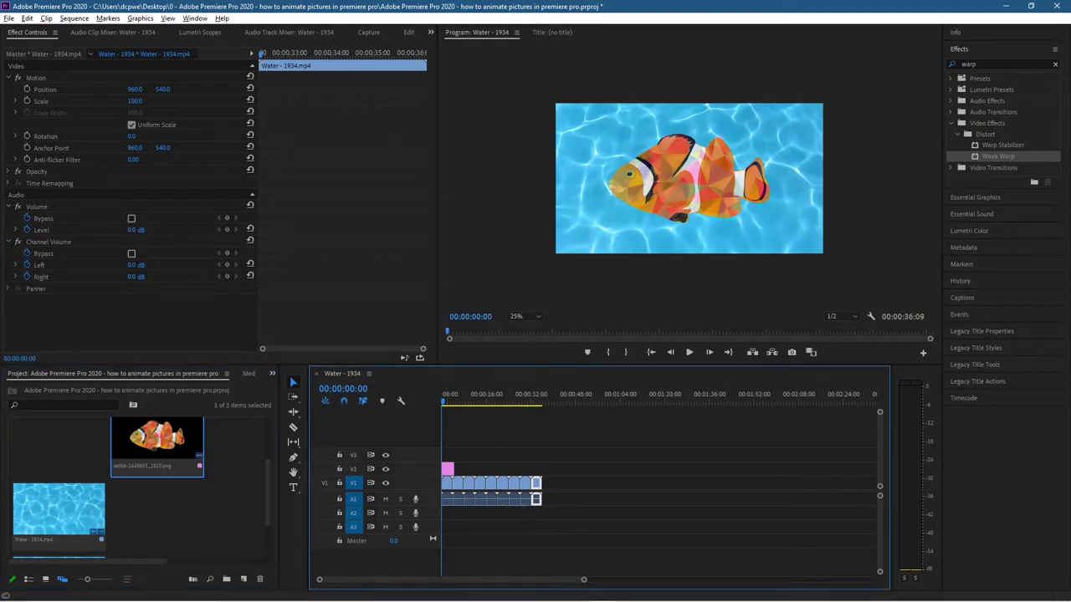
- Show the Effect Controls and extend the redfish clip on V2 to the end of the water clips, leaving it selected
click(194, 18)
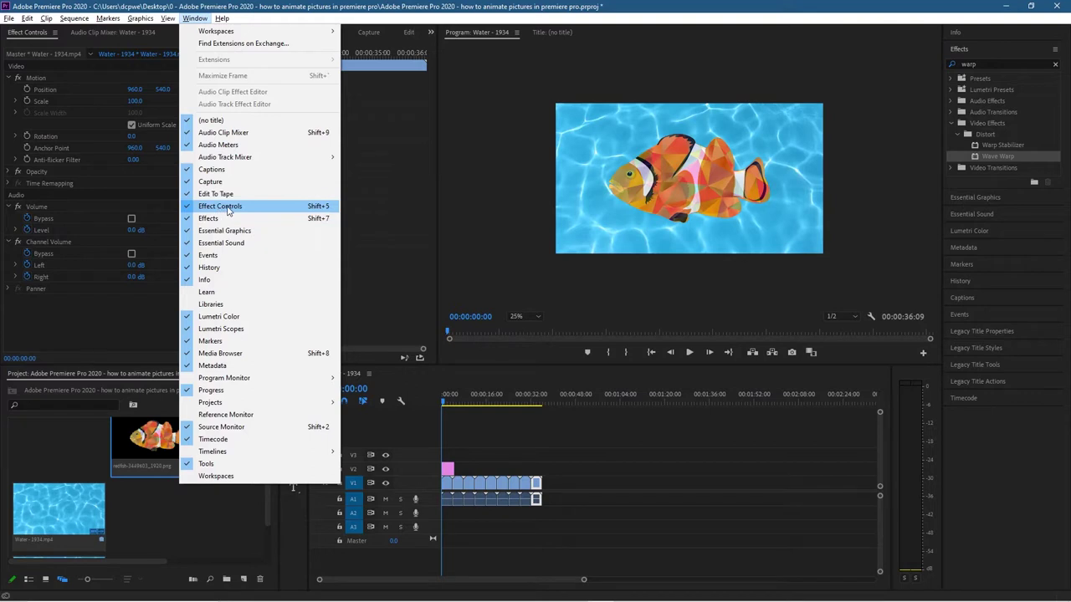
click(228, 209)
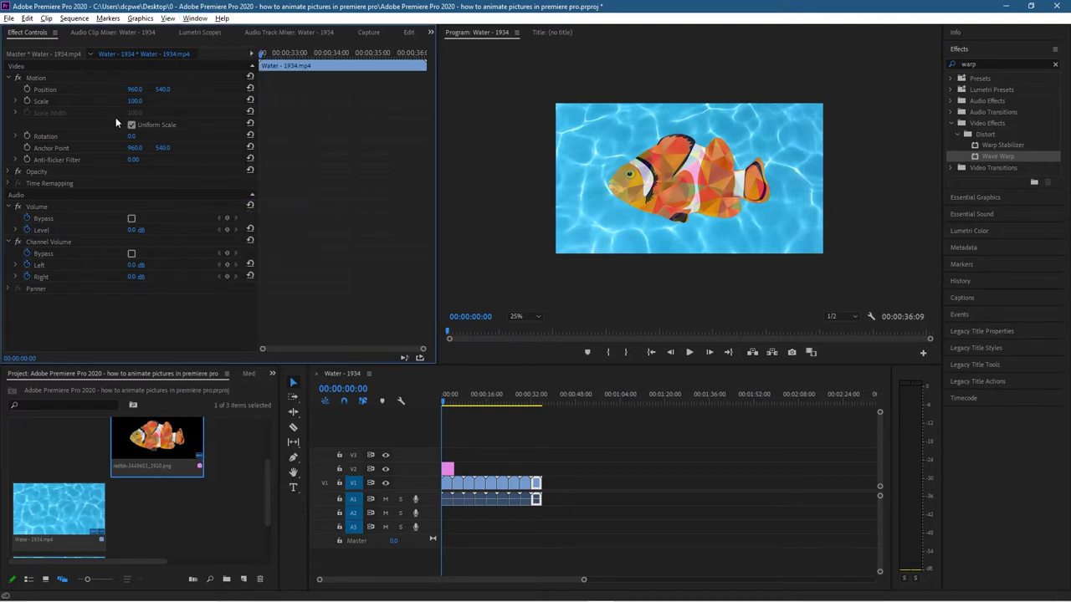
click(449, 470)
drag(449, 470, 541, 470)
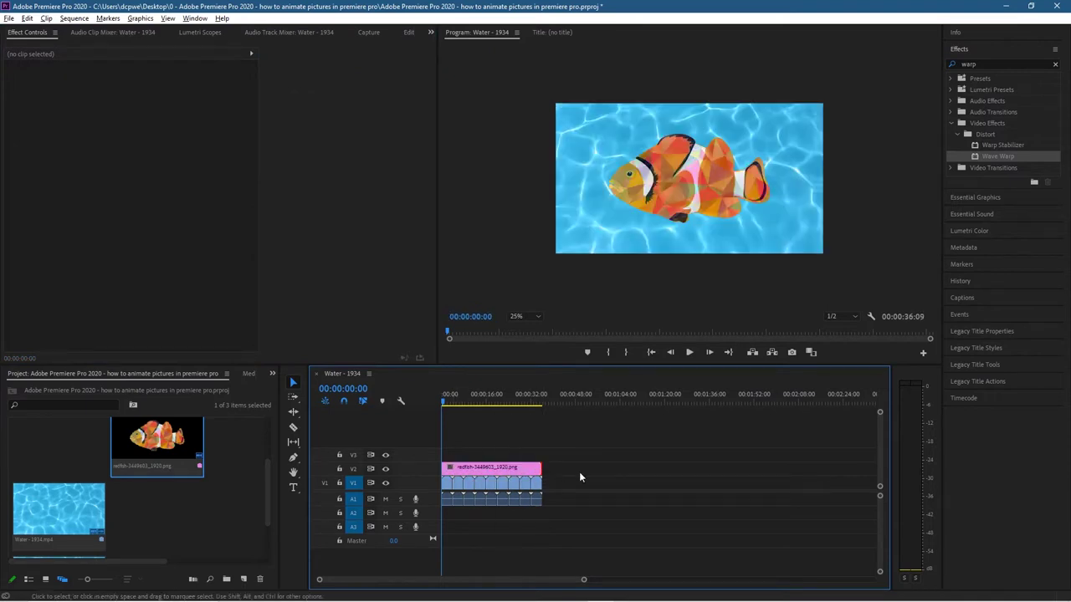
click(467, 468)
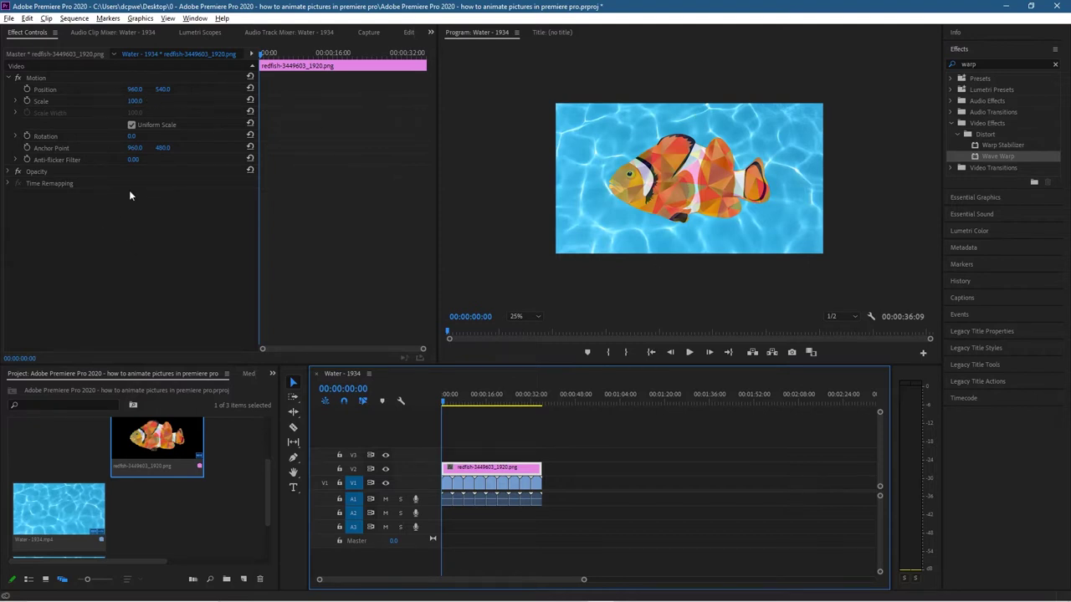
- Try out the redfish clip's Position and Rotation settings and a 50% preview zoom
drag(135, 89, 167, 89)
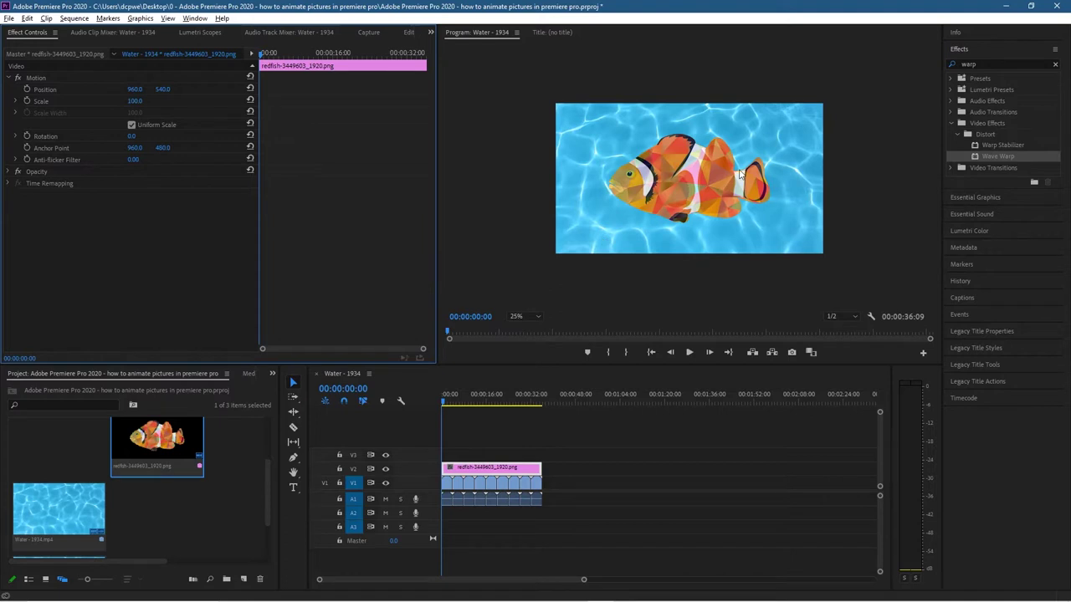
click(525, 316)
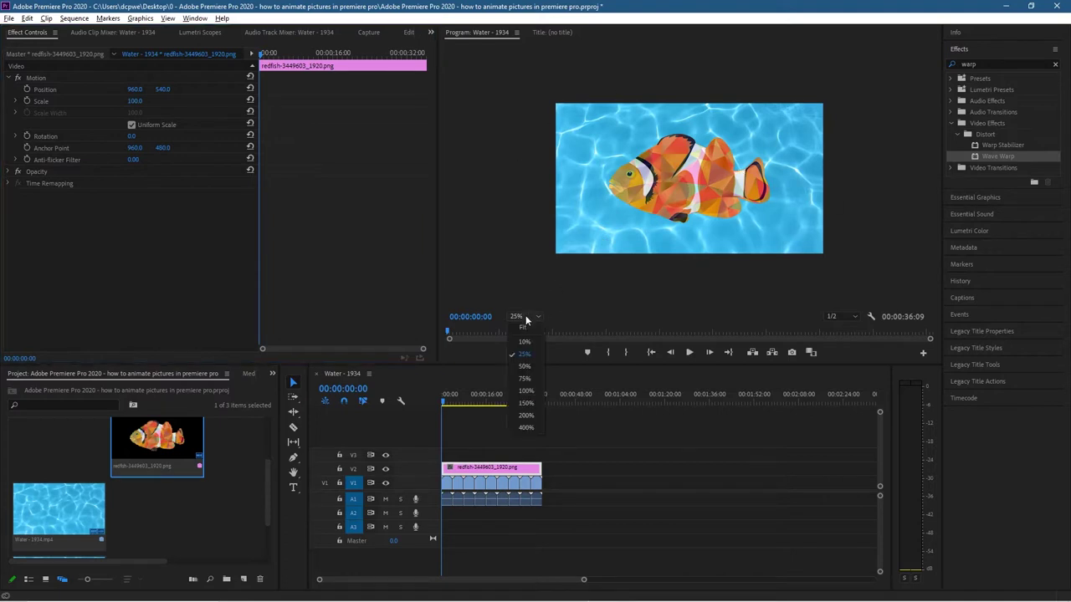
click(525, 367)
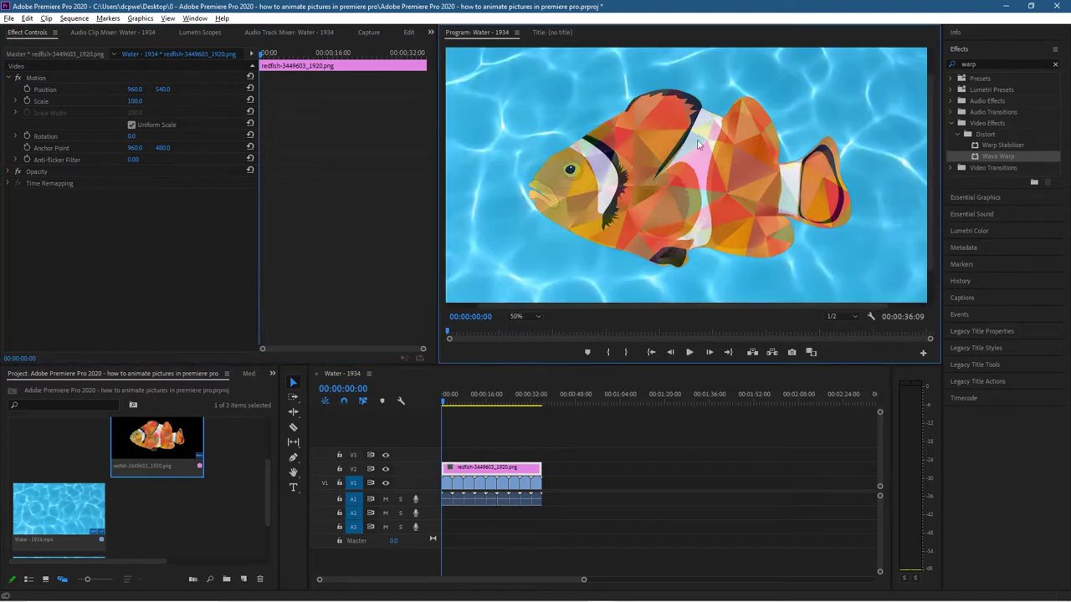
click(522, 315)
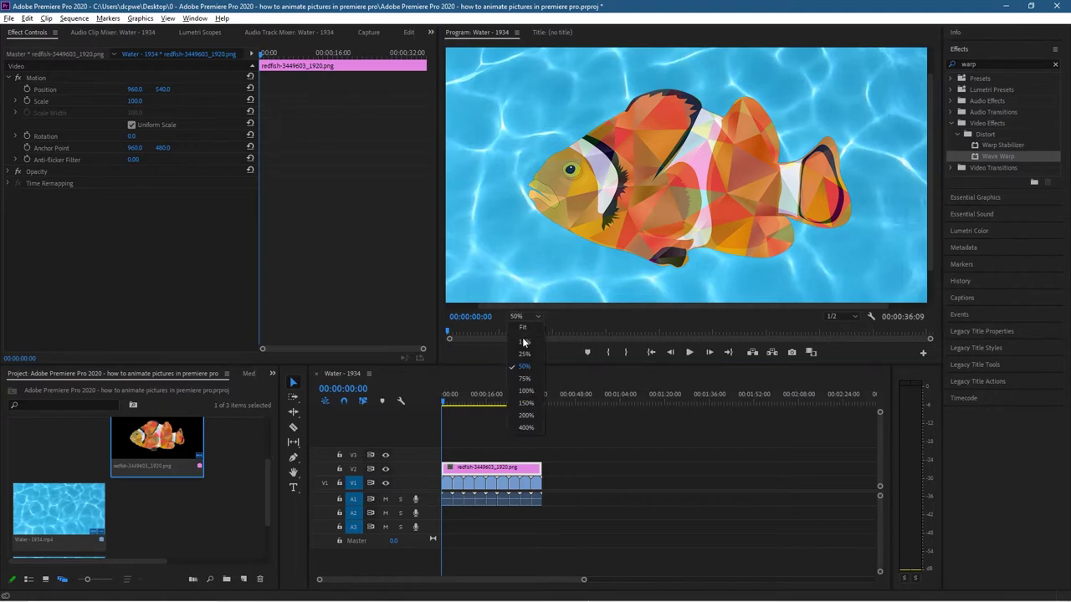
click(524, 354)
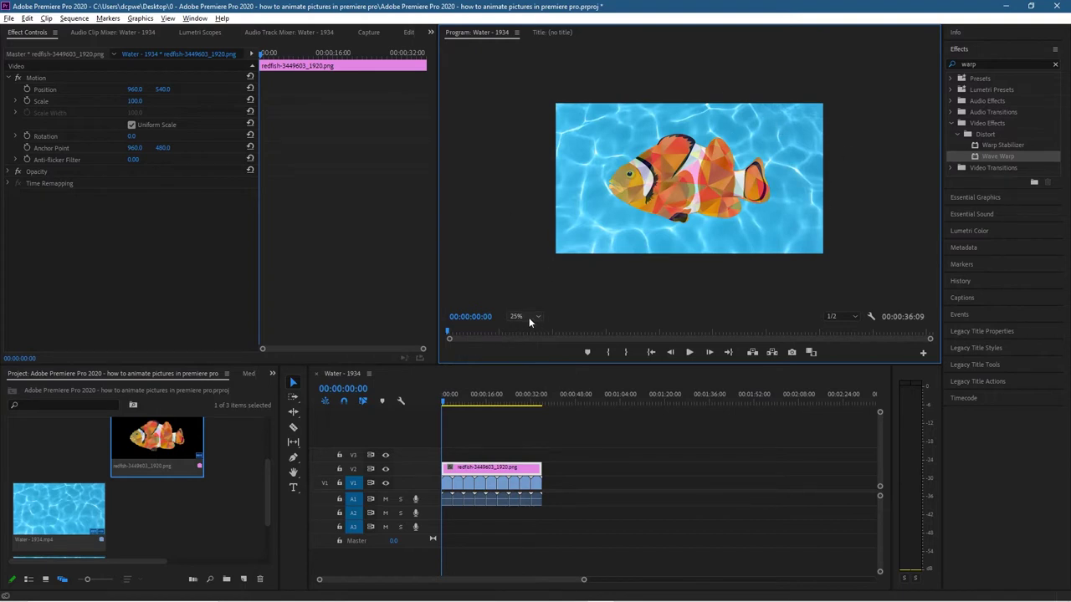
drag(132, 135, 112, 170)
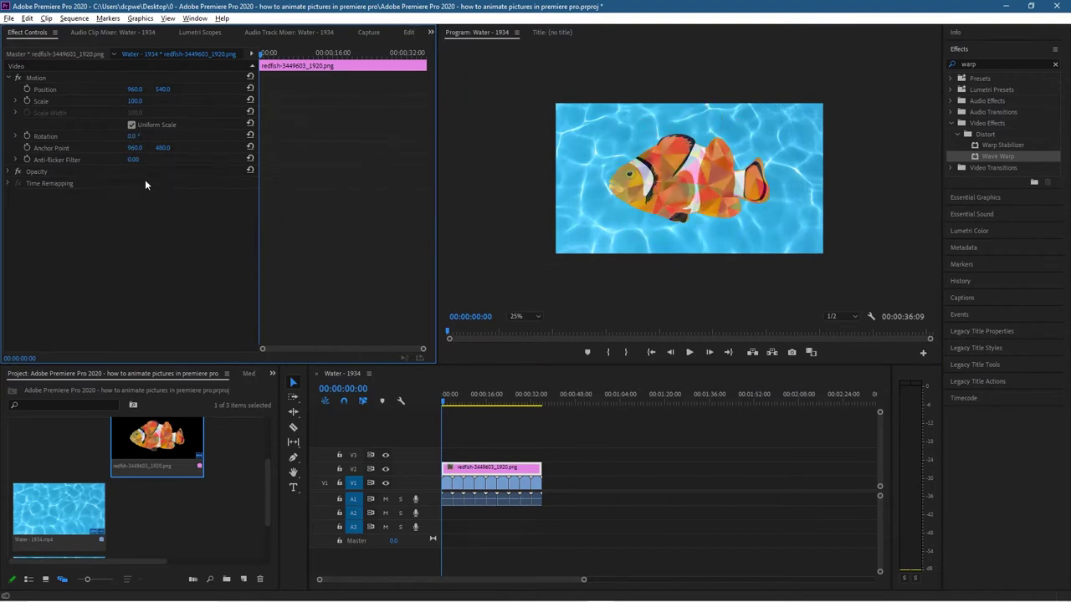
click(9, 171)
click(7, 172)
- Set the redfish's horizontal Position to 2525 at the sequence start and enable Position keyframing there
drag(132, 89, 479, 280)
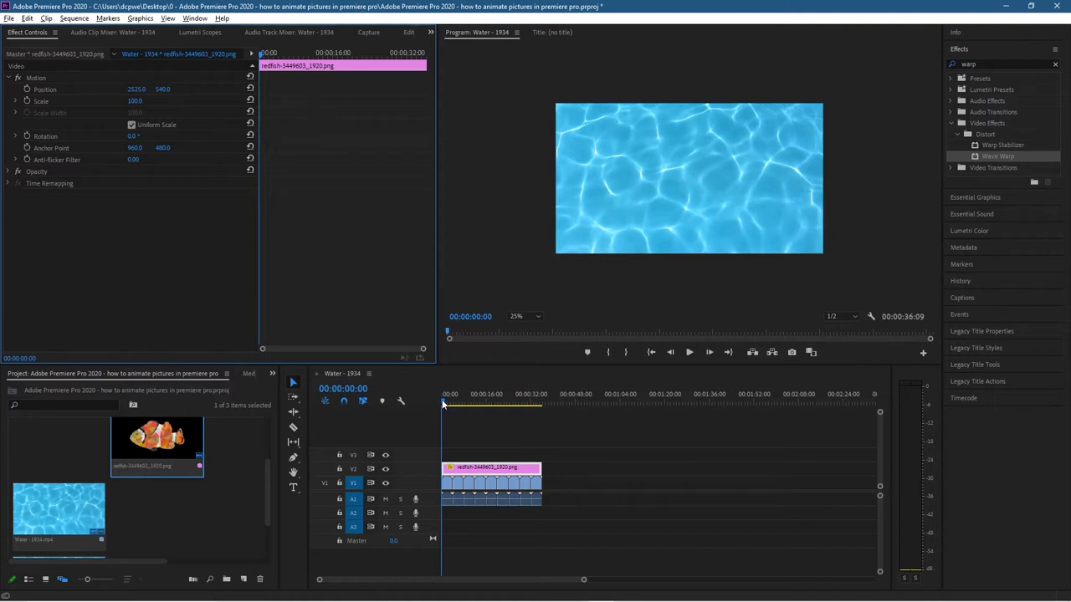
click(27, 89)
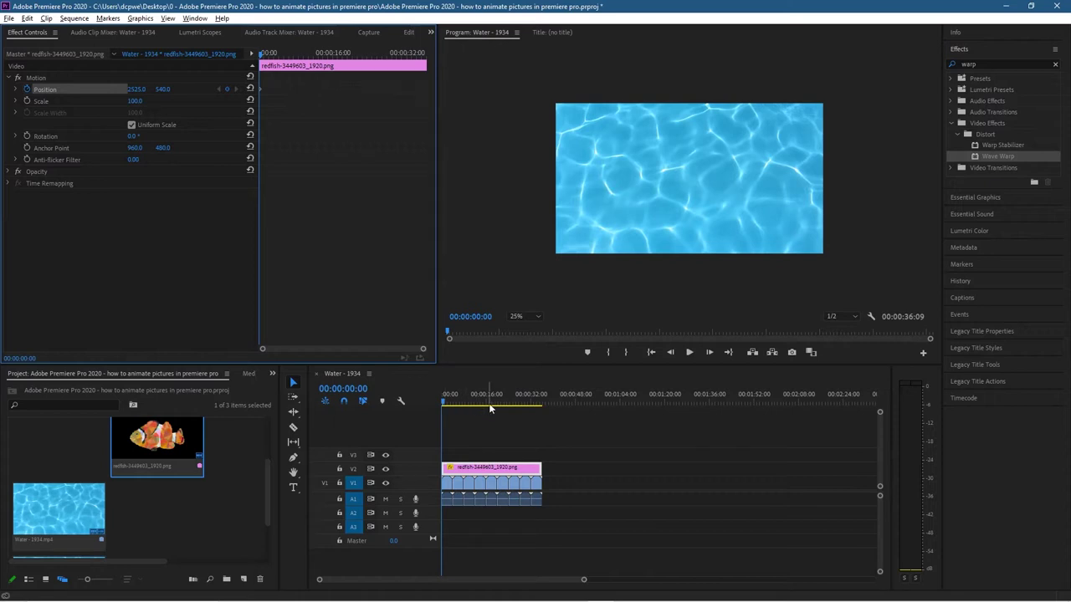
- Add a Position keyframe at 00:00:04:00 and set the redfish's horizontal position to 991
drag(446, 406, 452, 405)
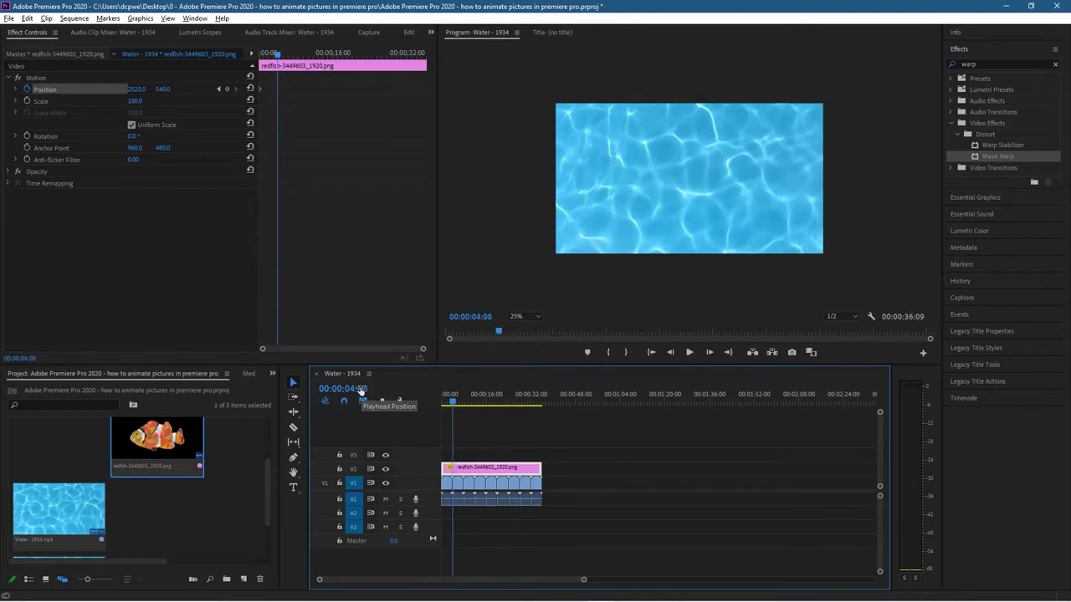
key(Left)
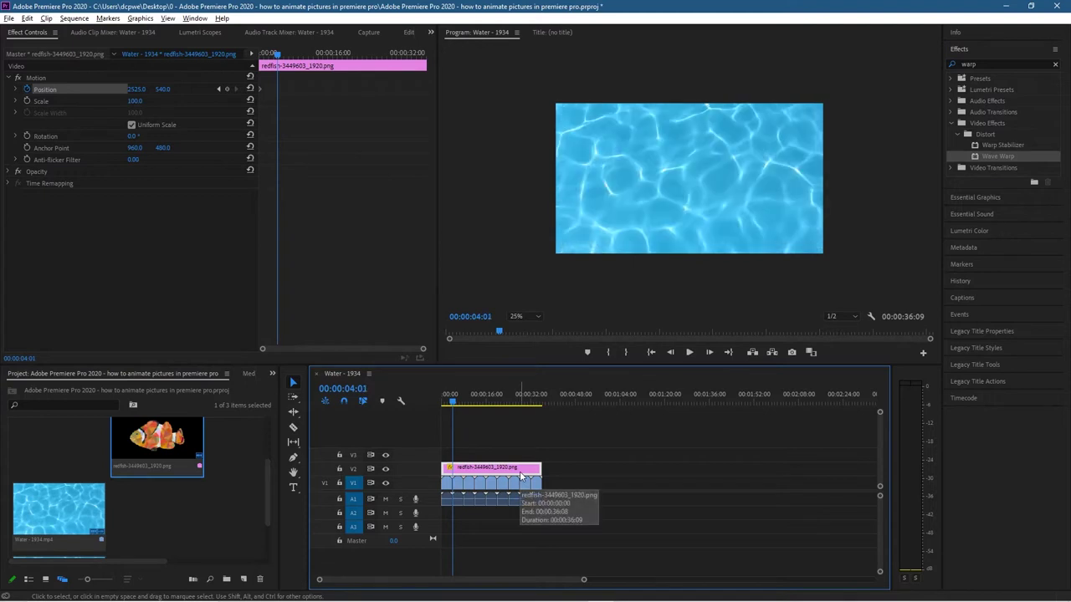
key(Right)
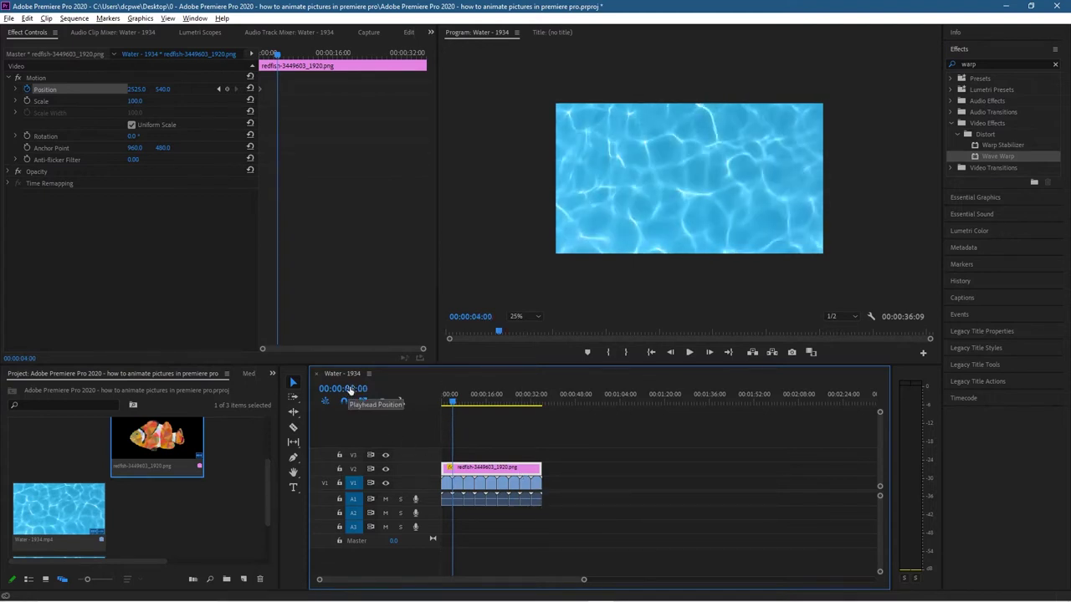
click(227, 88)
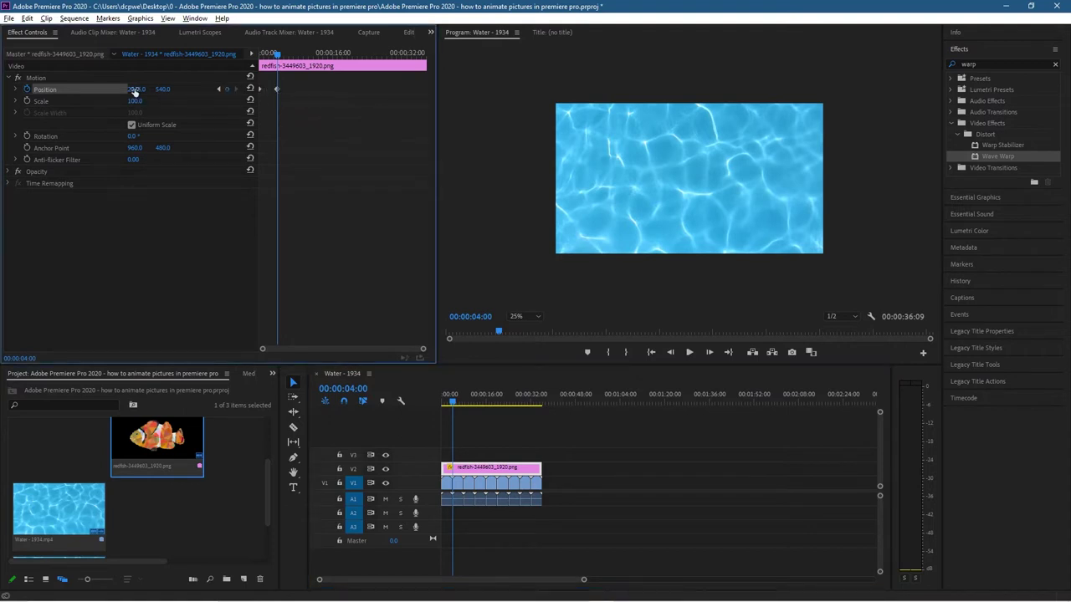
drag(142, 90, 80, 90)
drag(135, 89, 146, 89)
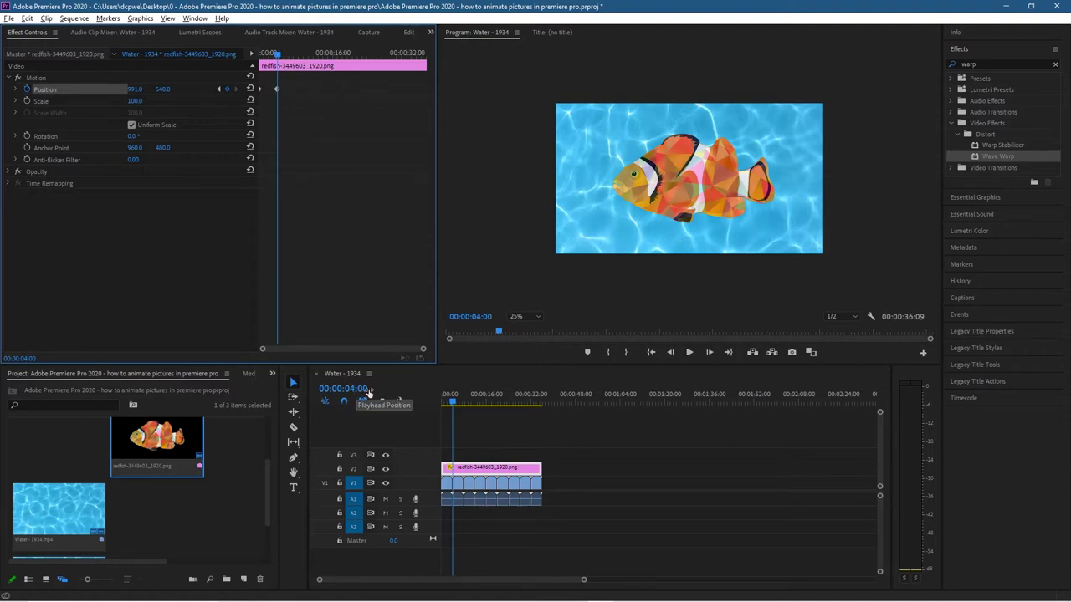
- Add a Position keyframe at 00:00:06:00 that holds the redfish at the same place
click(463, 403)
drag(466, 407, 461, 405)
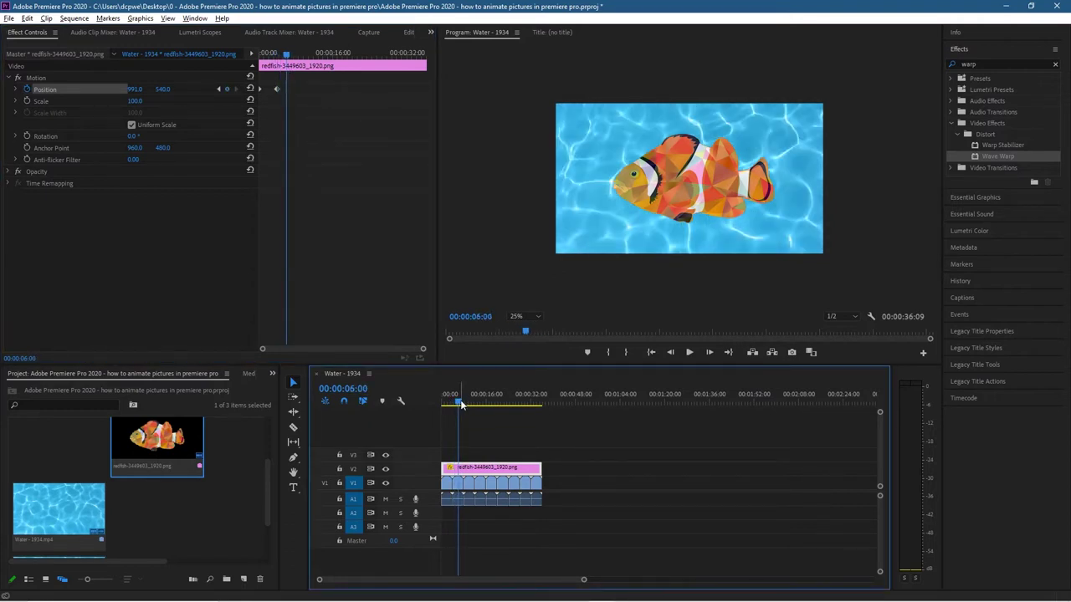
click(226, 88)
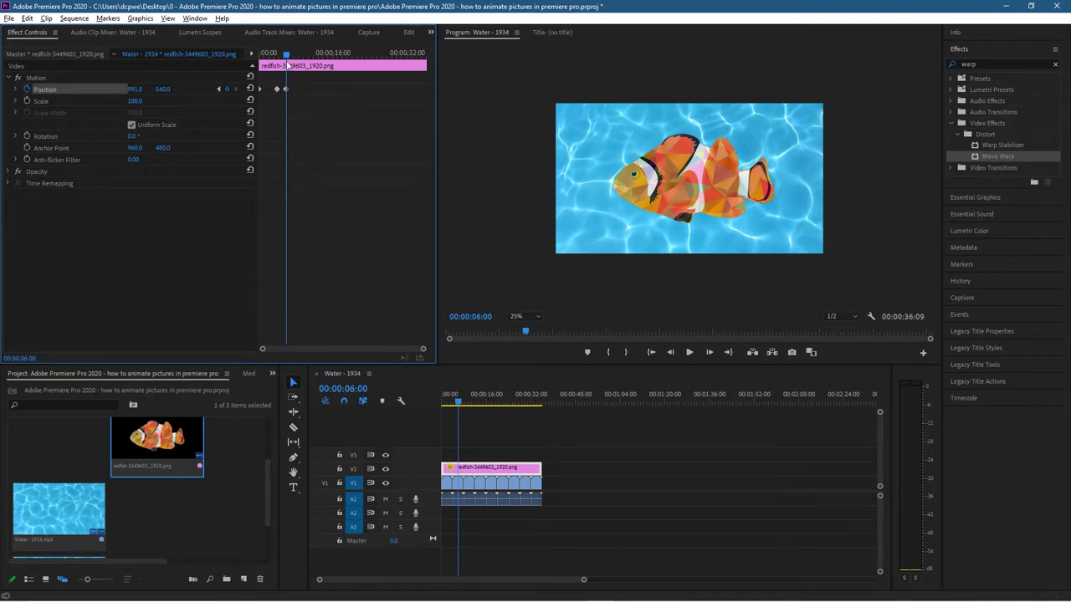
- Add a Position keyframe at 00:00:10:00 and set the redfish's horizontal position to -589, outside the frame
drag(286, 55, 305, 55)
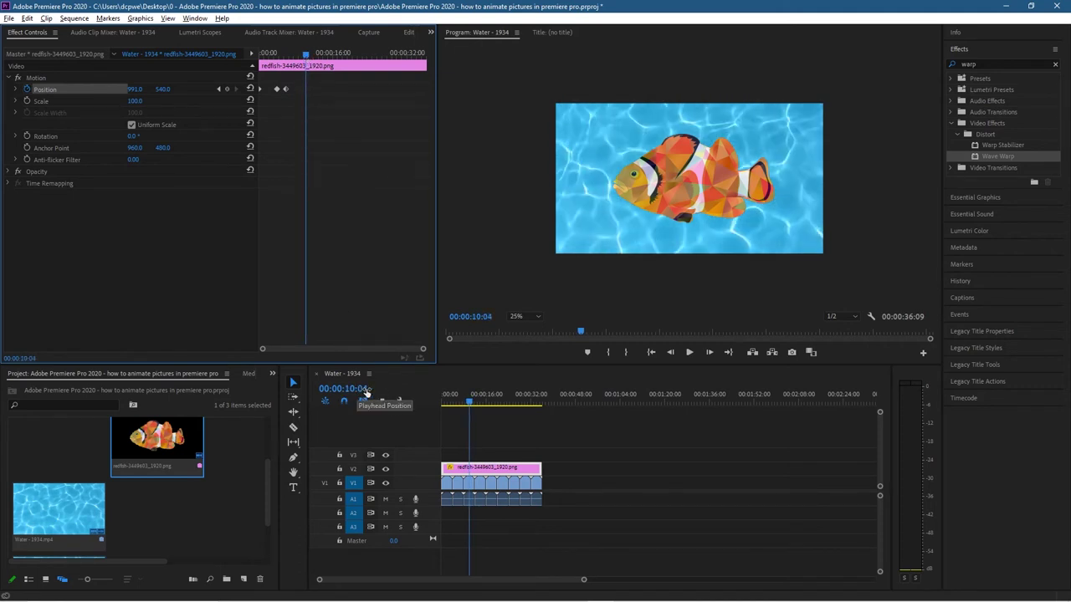
key(Left)
key(Left)
key(Left)
key(Left)
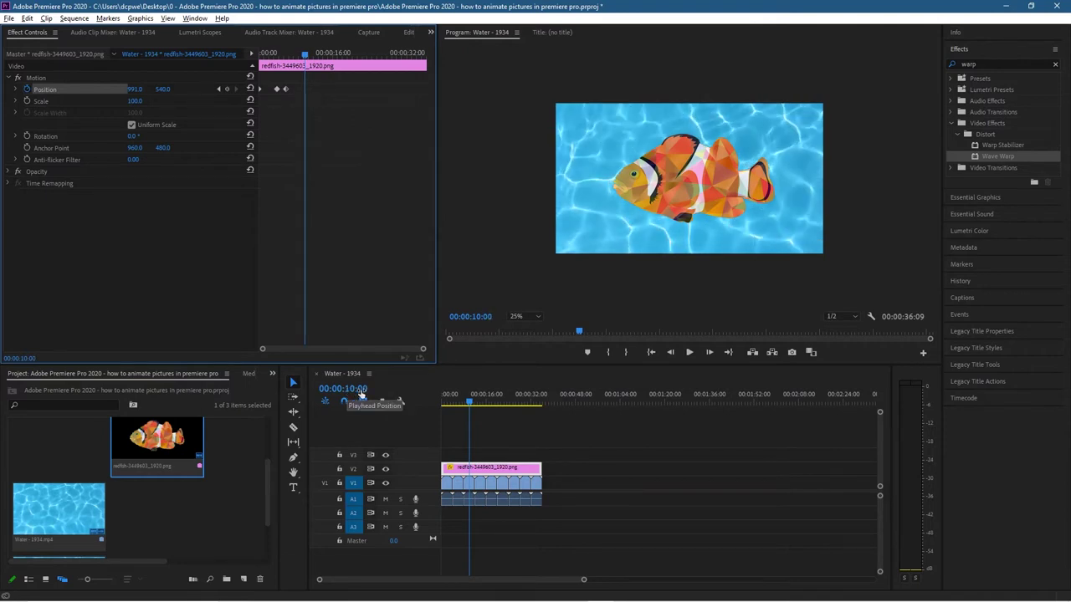
click(227, 89)
drag(136, 89, 2, 88)
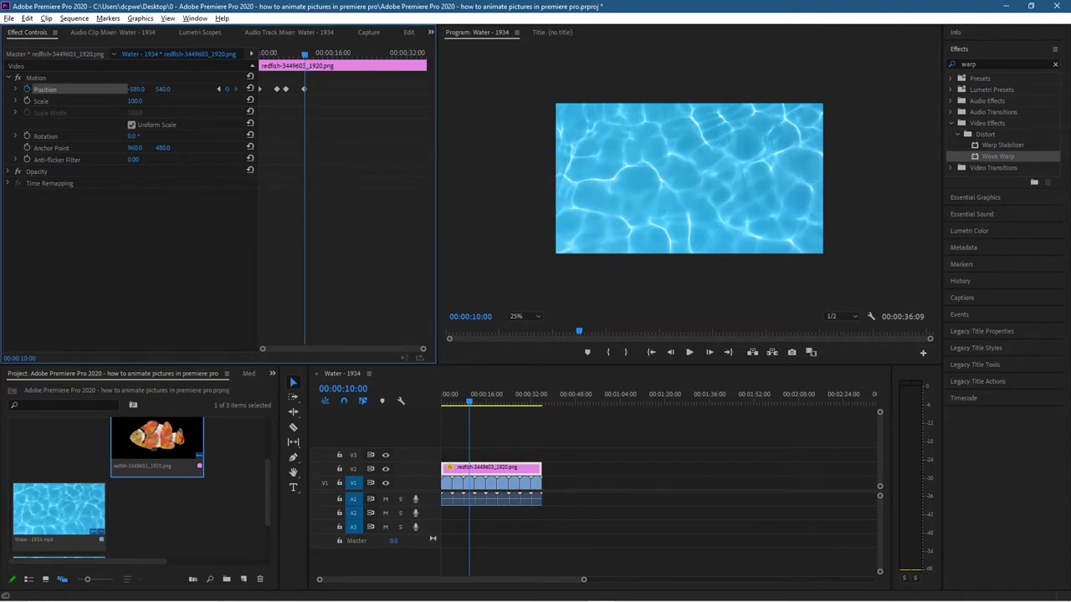
- Play the sequence from the beginning to check the redfish's movement across the frame
click(650, 352)
click(688, 352)
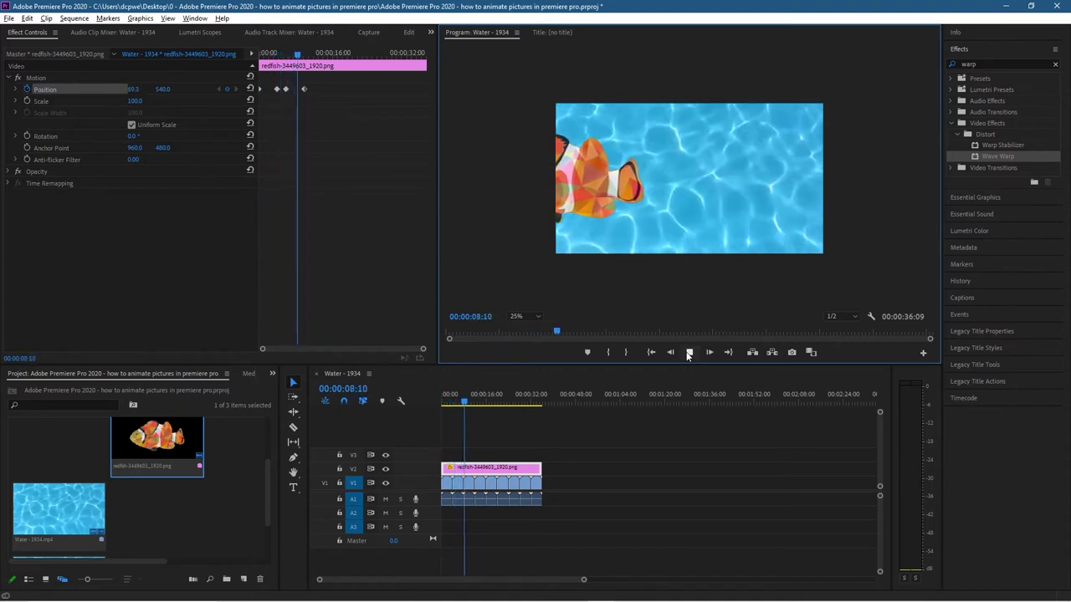
click(689, 352)
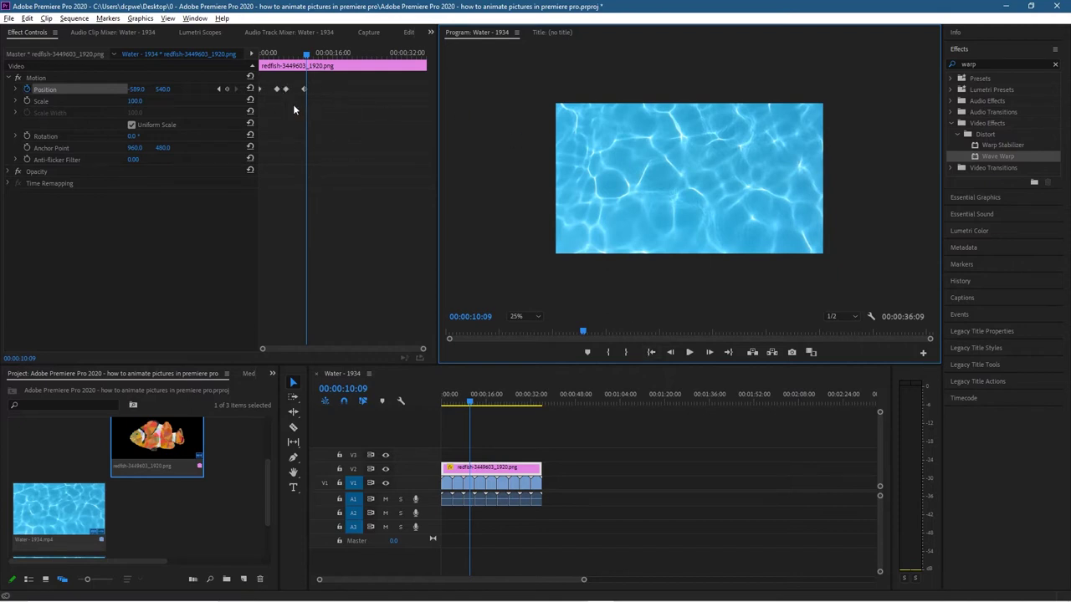
- Set the temporal interpolation of the redfish's first two Position keyframes to Auto Bezier
click(263, 108)
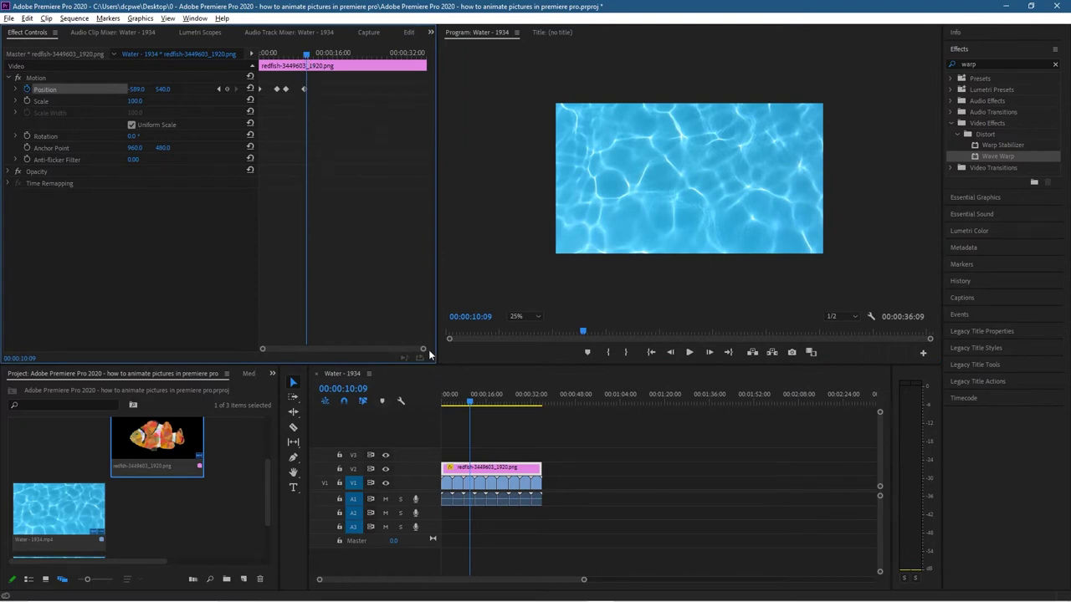
drag(424, 351, 351, 351)
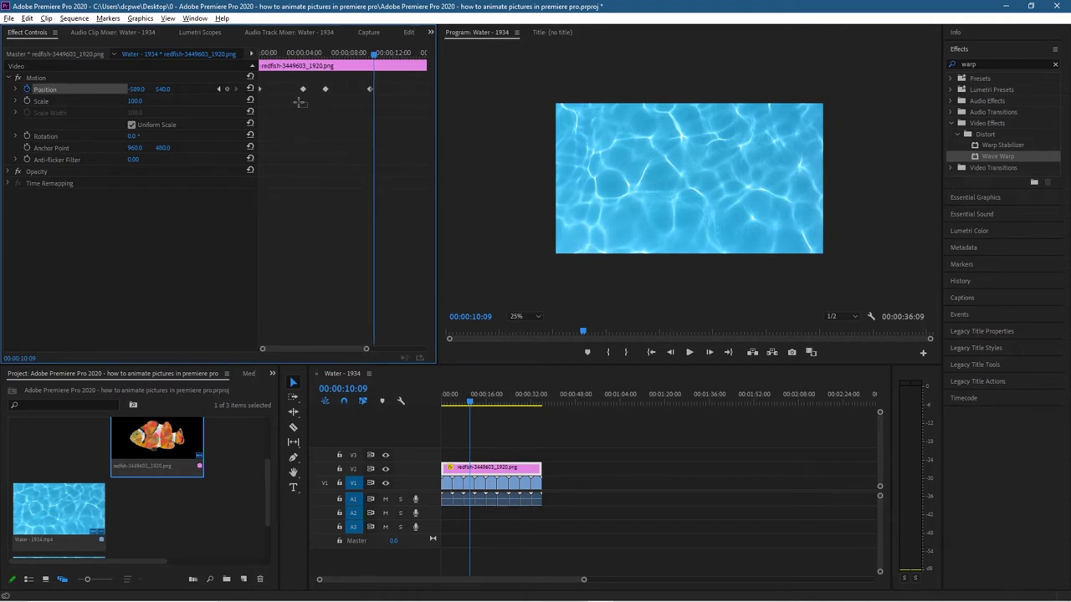
drag(305, 106, 256, 84)
right_click(302, 89)
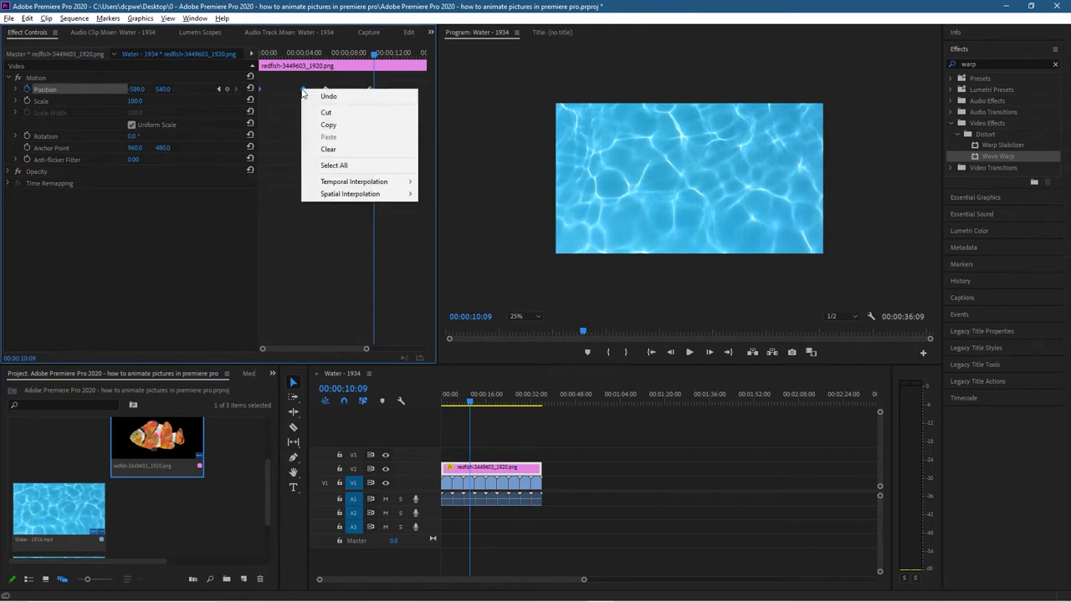
mouse_move(358, 186)
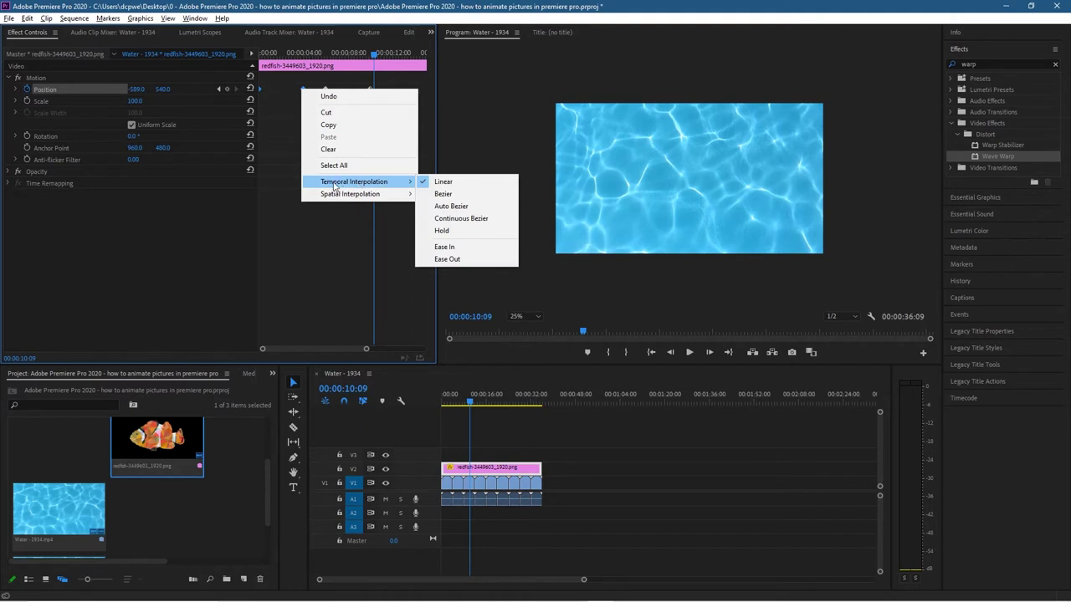
click(454, 207)
- Set the temporal interpolation of the redfish's last two Position keyframes to Auto Bezier
drag(325, 113, 383, 77)
right_click(371, 88)
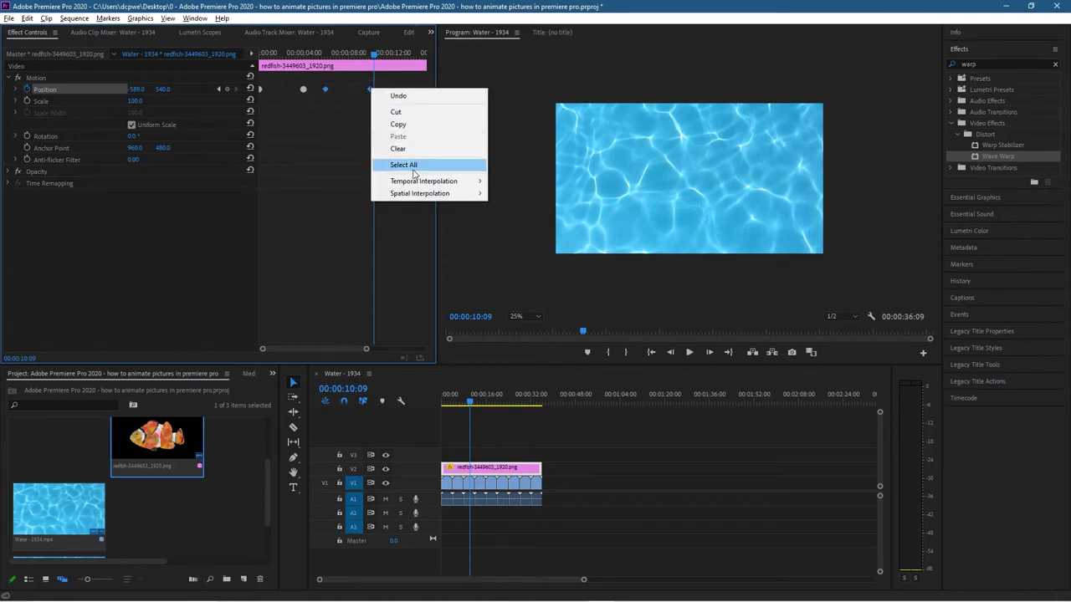
mouse_move(423, 182)
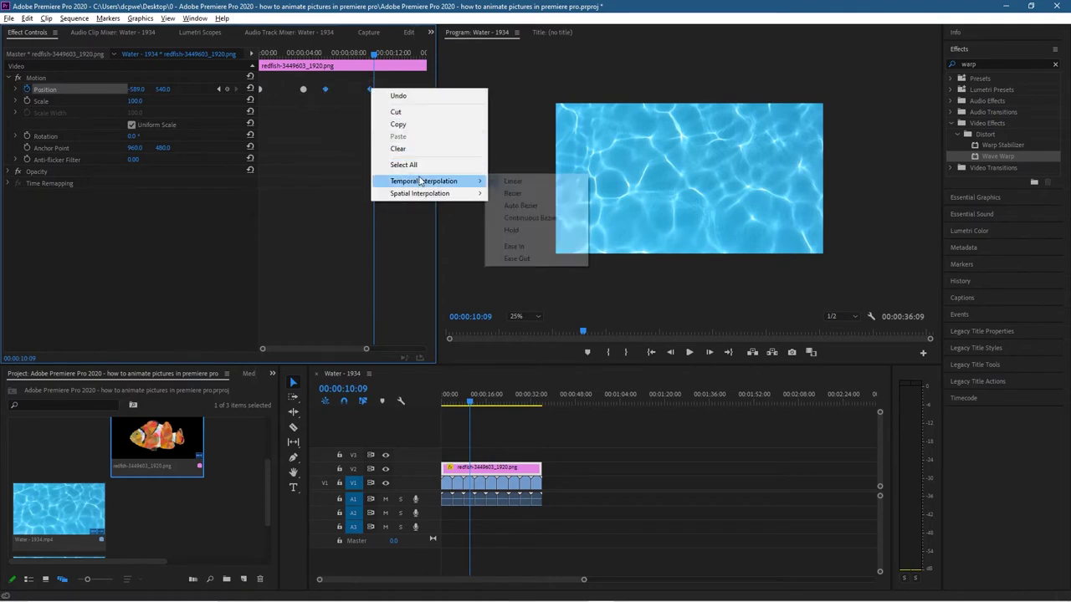
click(531, 205)
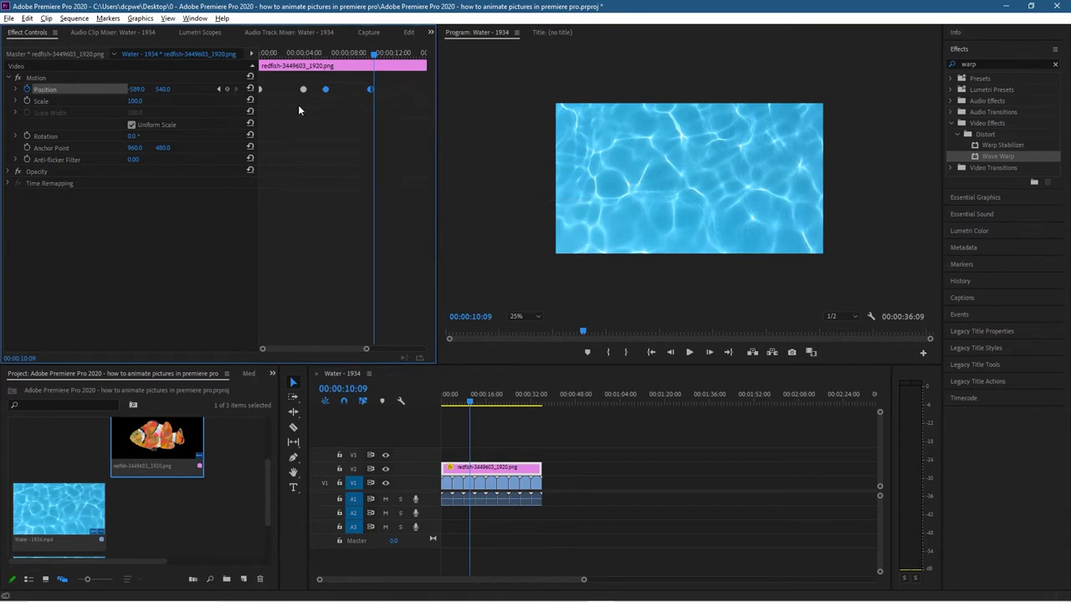
- Step through the redfish's Position keyframes from the first to the last to review its location at each
click(373, 53)
drag(373, 53, 307, 92)
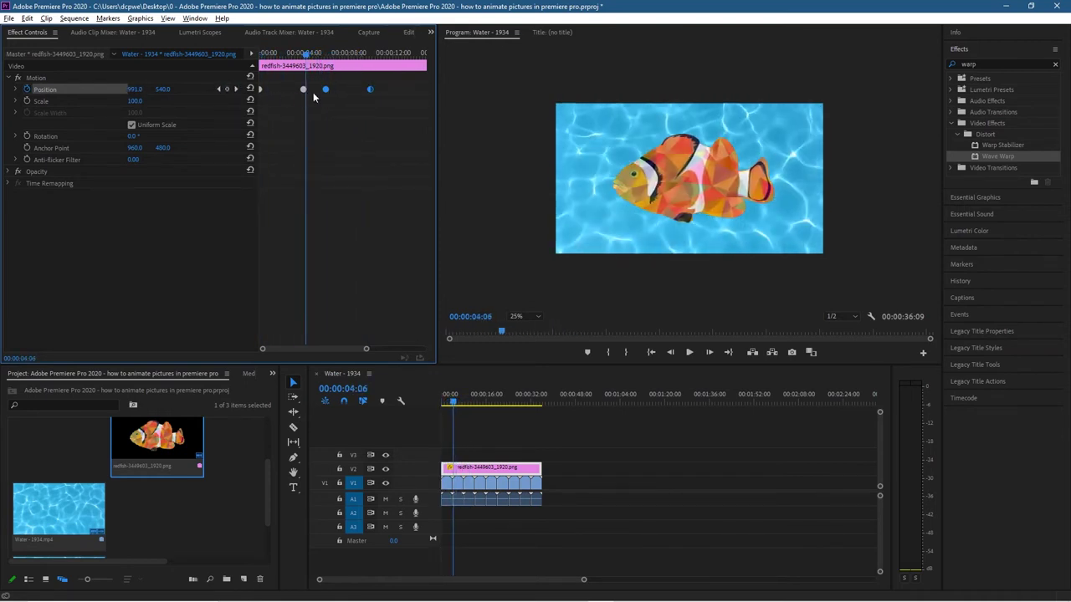
click(218, 88)
click(219, 89)
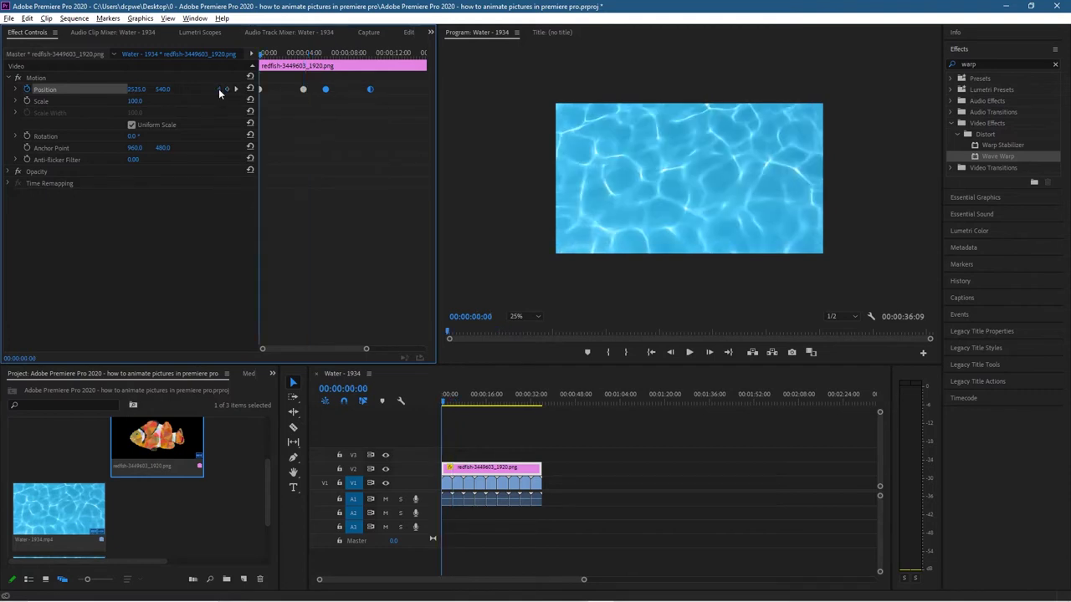
click(234, 89)
click(234, 89)
click(234, 89)
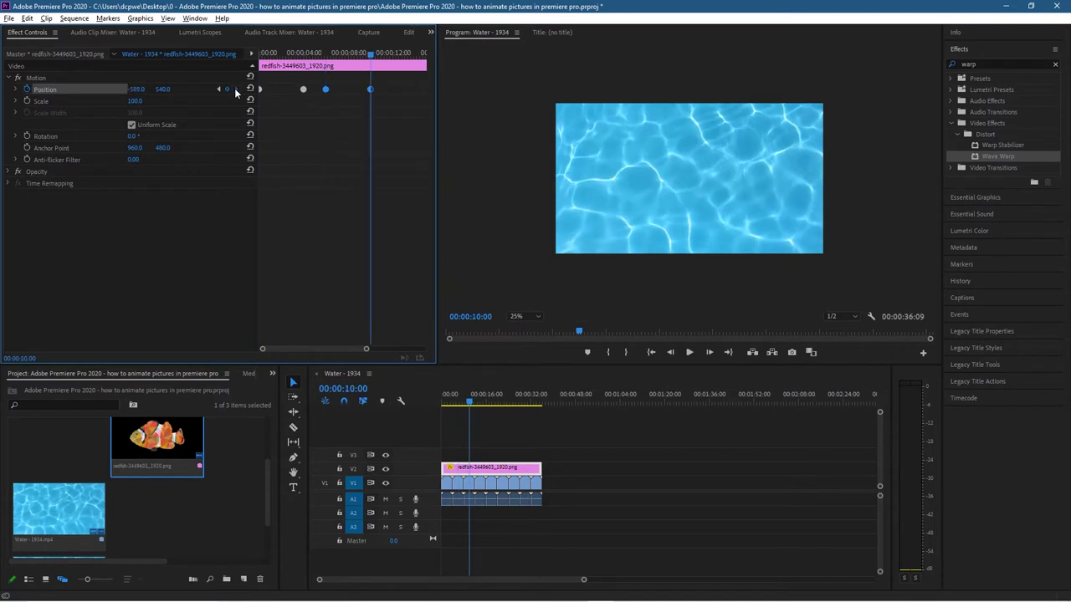
- Try a vertical position of 644 for the redfish on the Position keyframe at 00:00:04:00
click(219, 89)
click(219, 89)
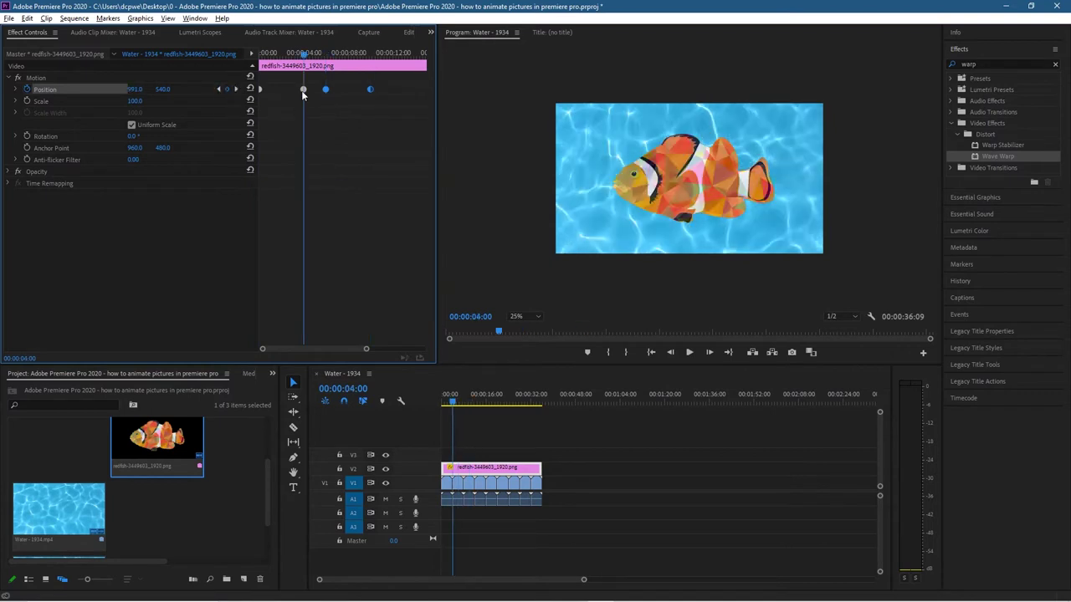
drag(161, 90, 230, 90)
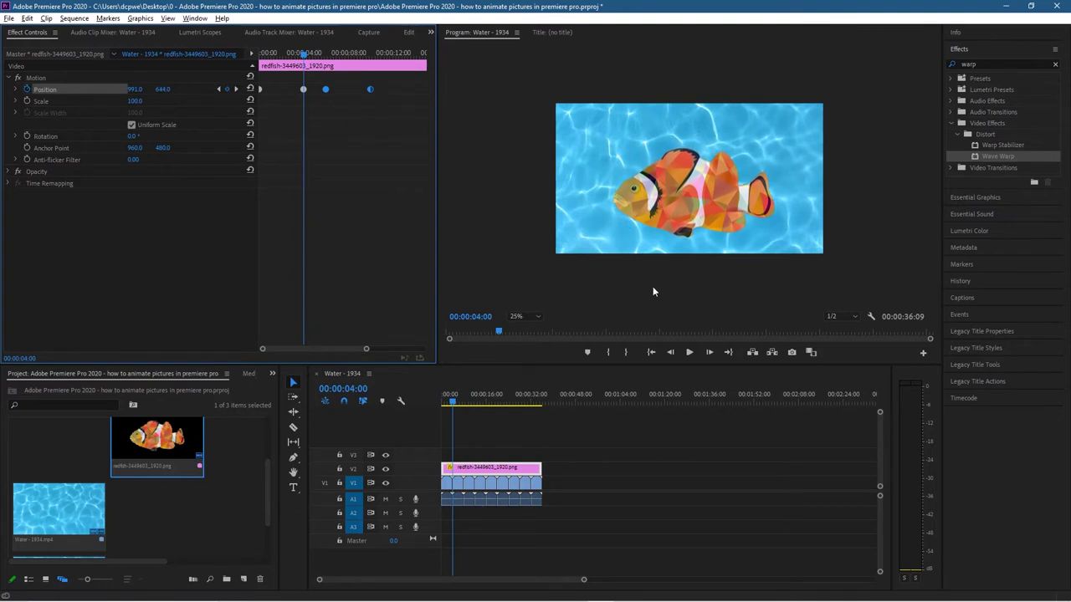
- Play the sequence from the beginning to check the smoothed keyframes and the redfish's lowered path
click(650, 352)
click(687, 353)
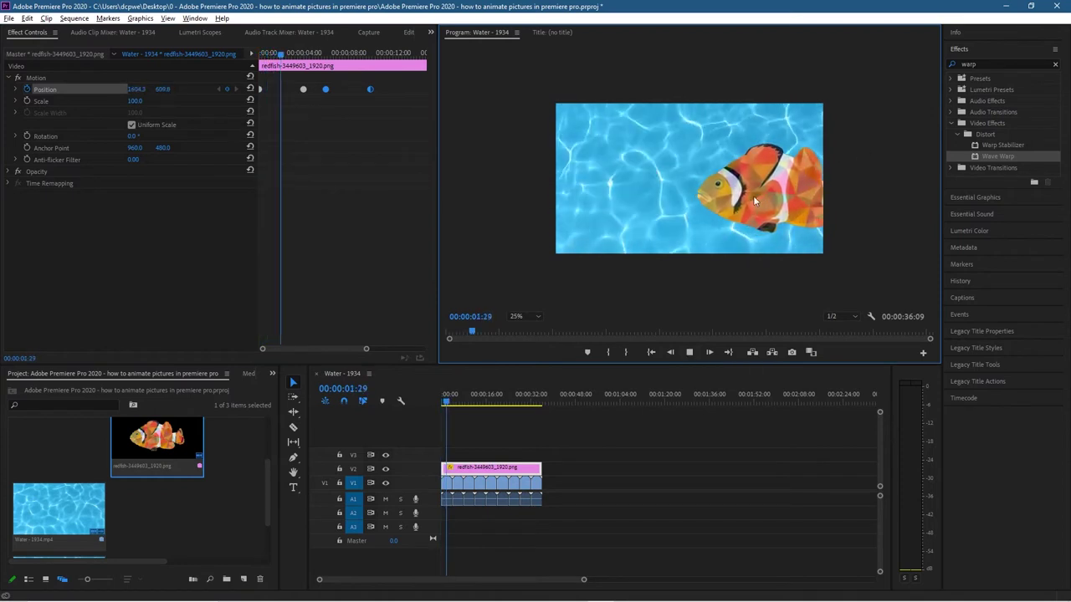
click(689, 353)
click(688, 353)
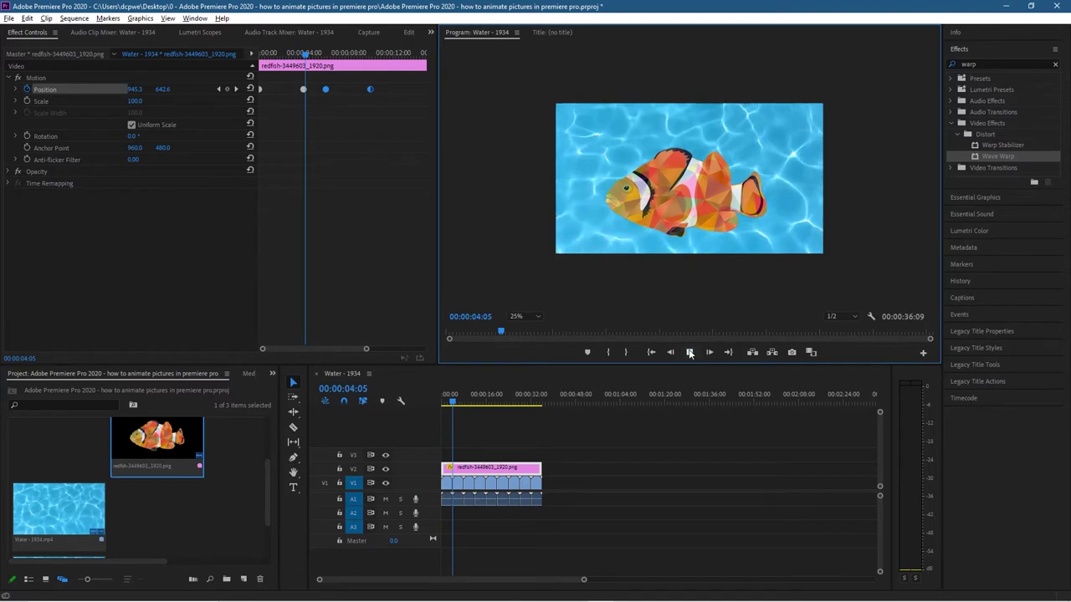
click(689, 352)
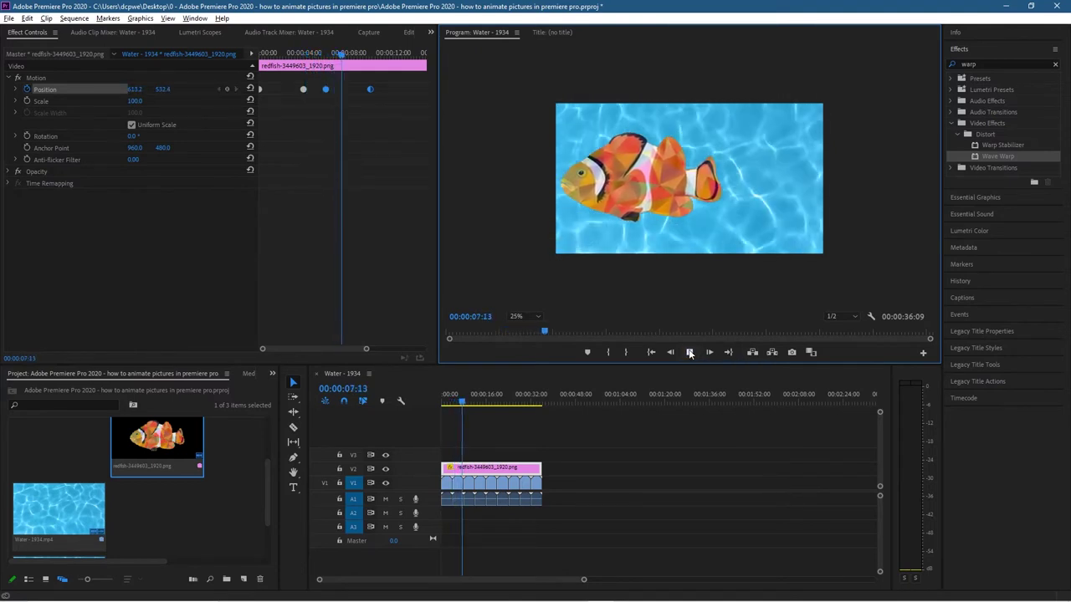
click(689, 353)
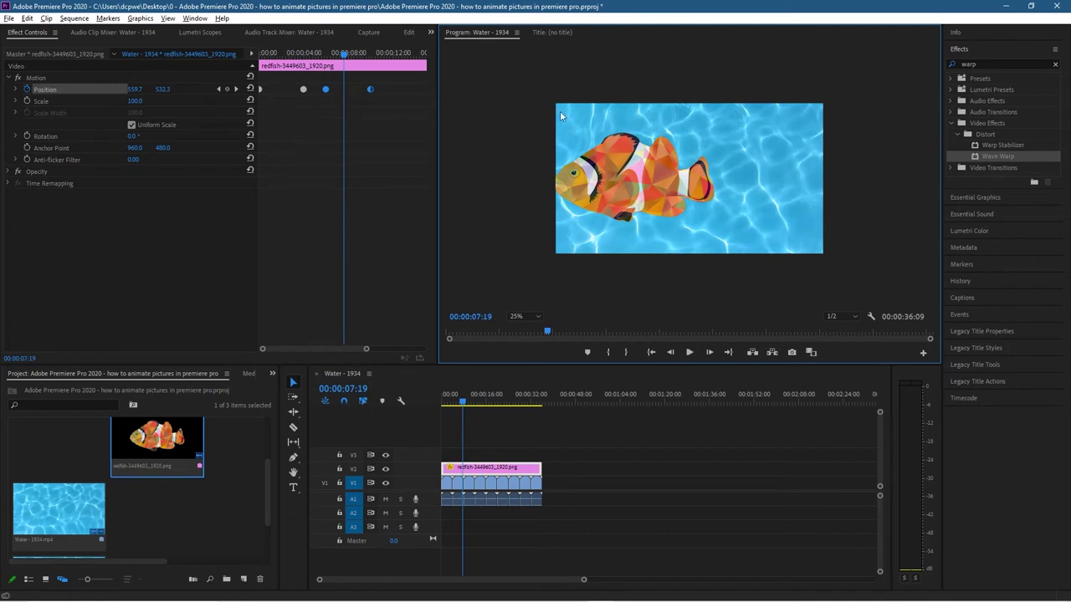
- Move back to about 00:00:03:29 and undo the redfish's vertical position change
drag(549, 331, 497, 335)
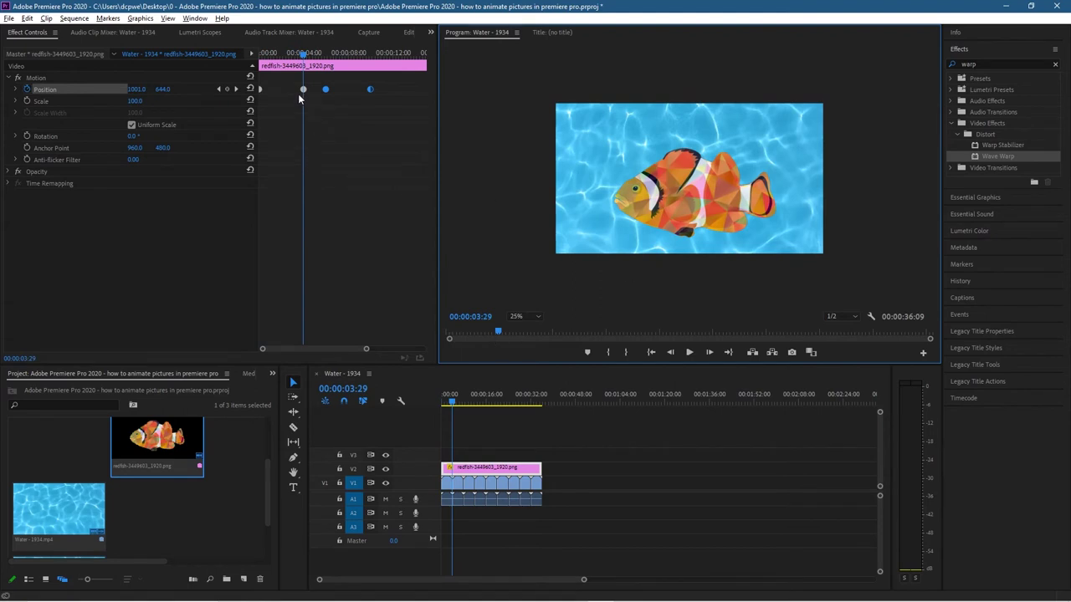
click(190, 235)
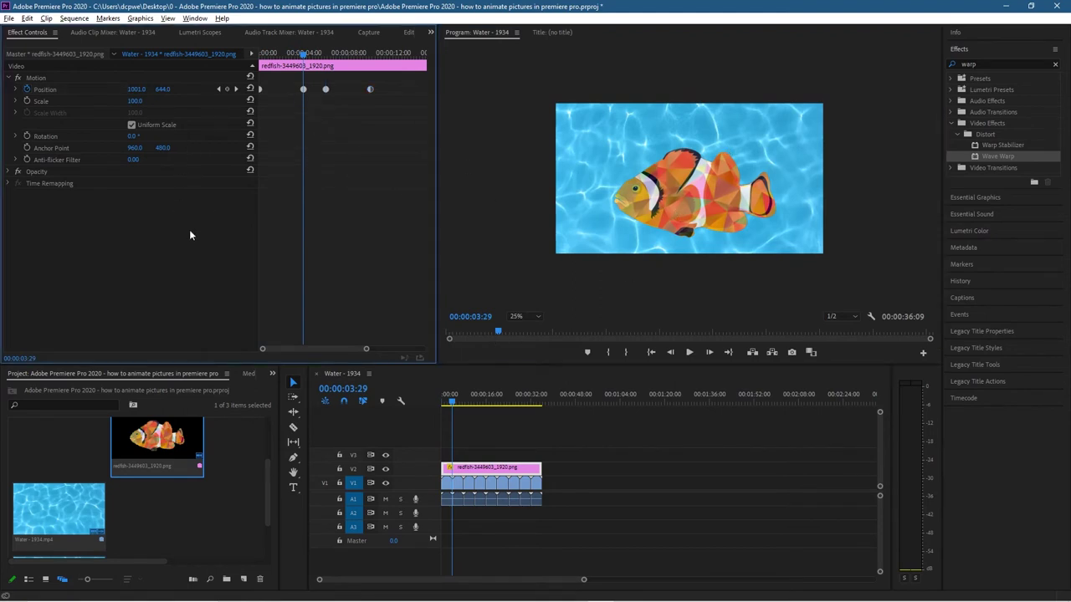
key(ctrl+z)
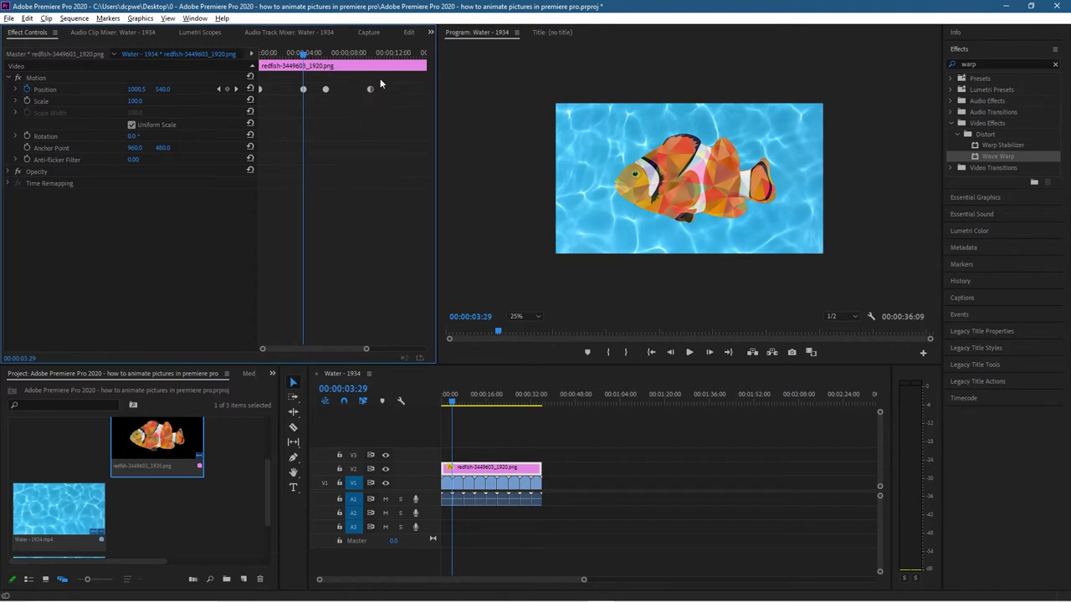
- Try a rotation of 13° on the redfish at 00:00:03:29 without a Rotation keyframe
click(325, 89)
click(303, 90)
drag(132, 137, 144, 136)
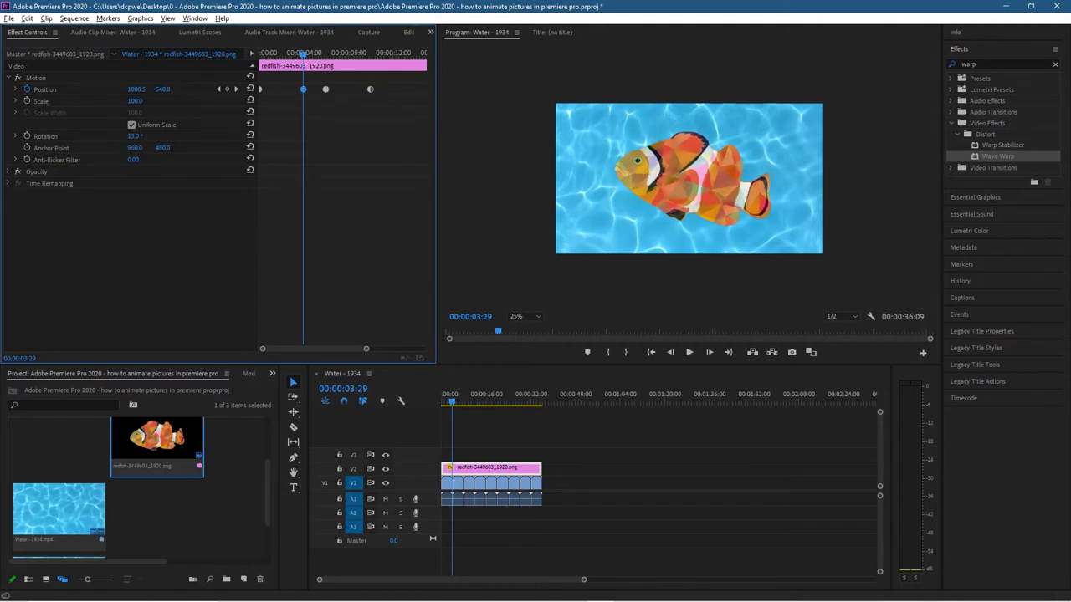
- Play the sequence from the beginning to check the redfish's tilt while it swims in
click(652, 352)
click(690, 353)
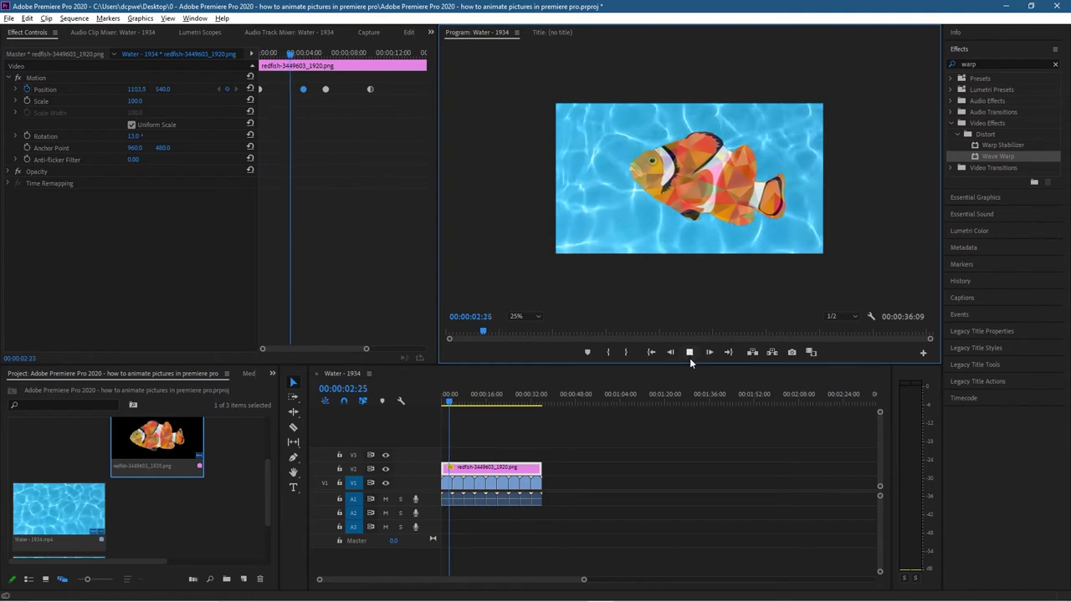
key(space)
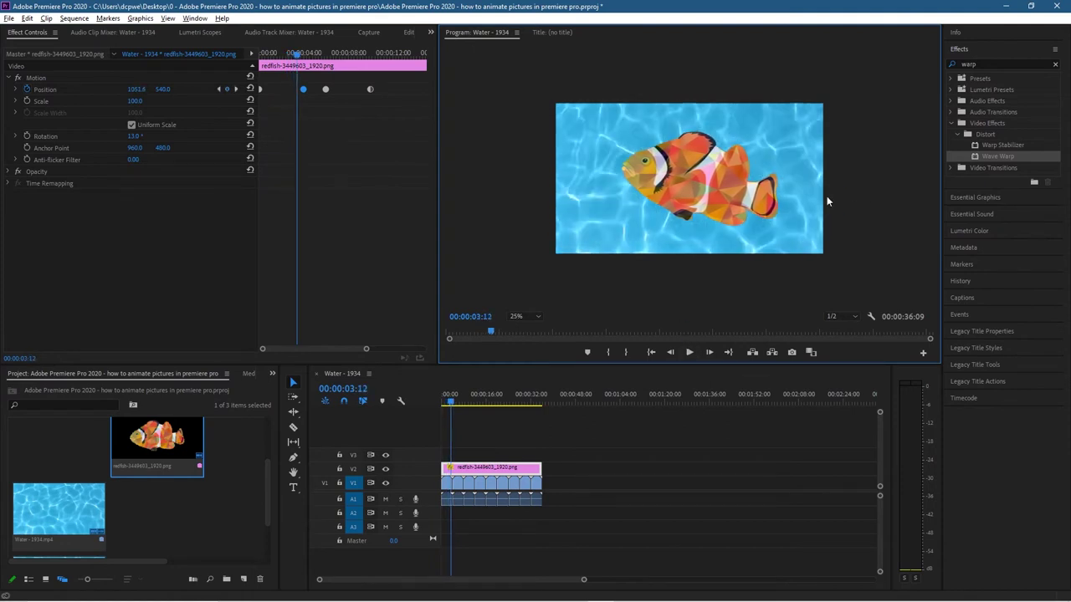
- Keyframe the redfish's Rotation at 0° at the sequence start and at 11° at 00:00:04:00
click(653, 351)
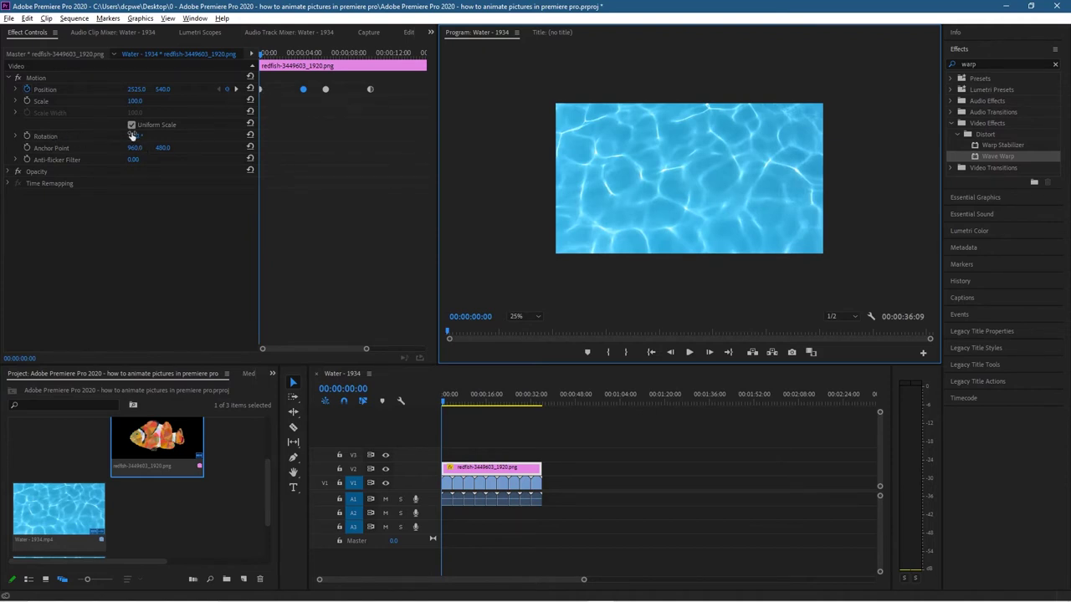
click(134, 135)
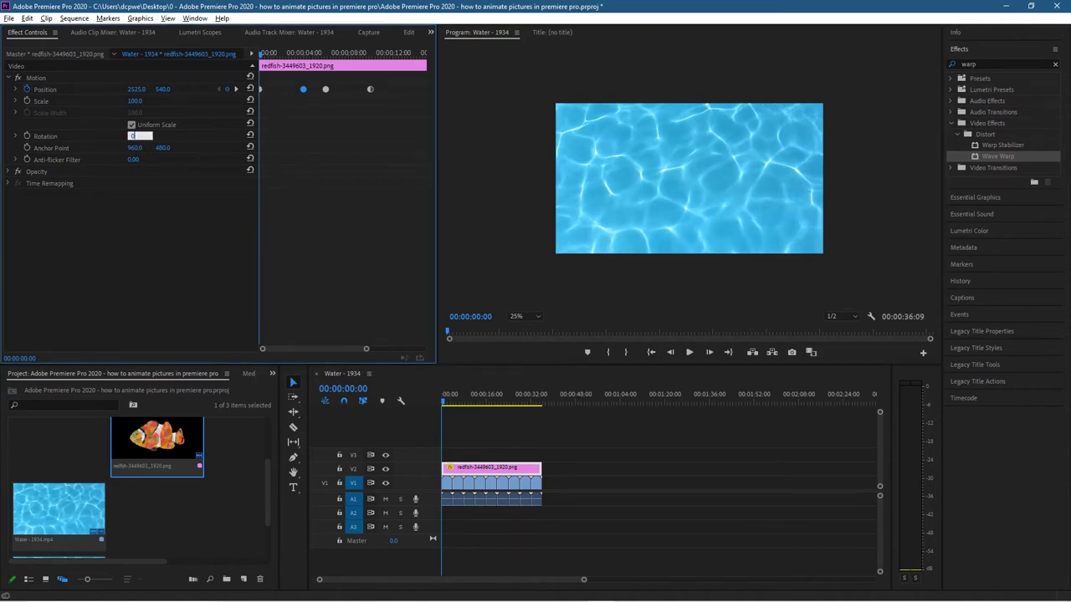
key(Return)
click(26, 136)
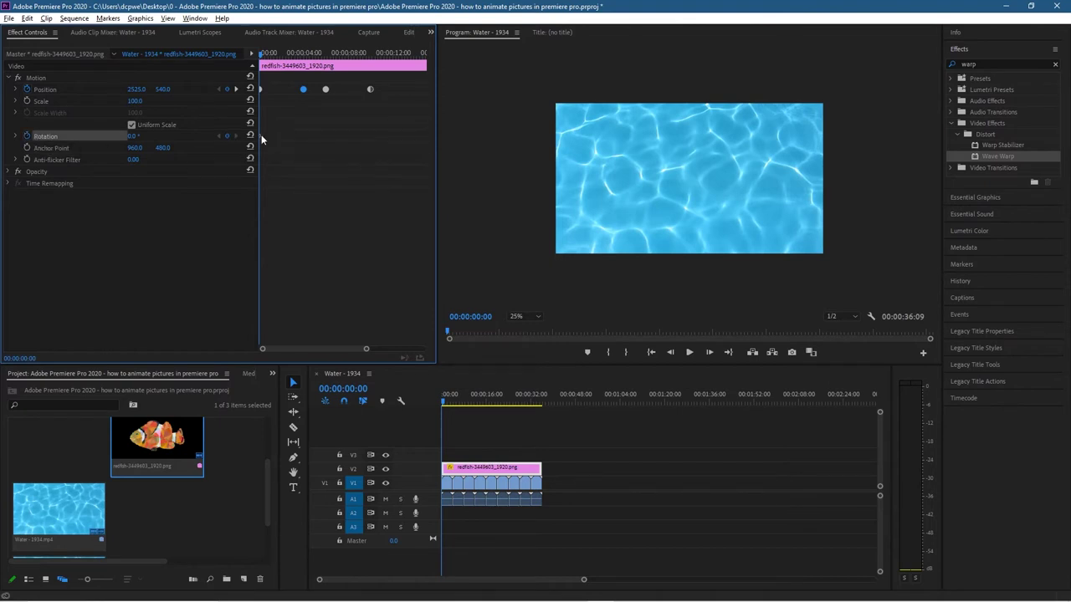
click(236, 89)
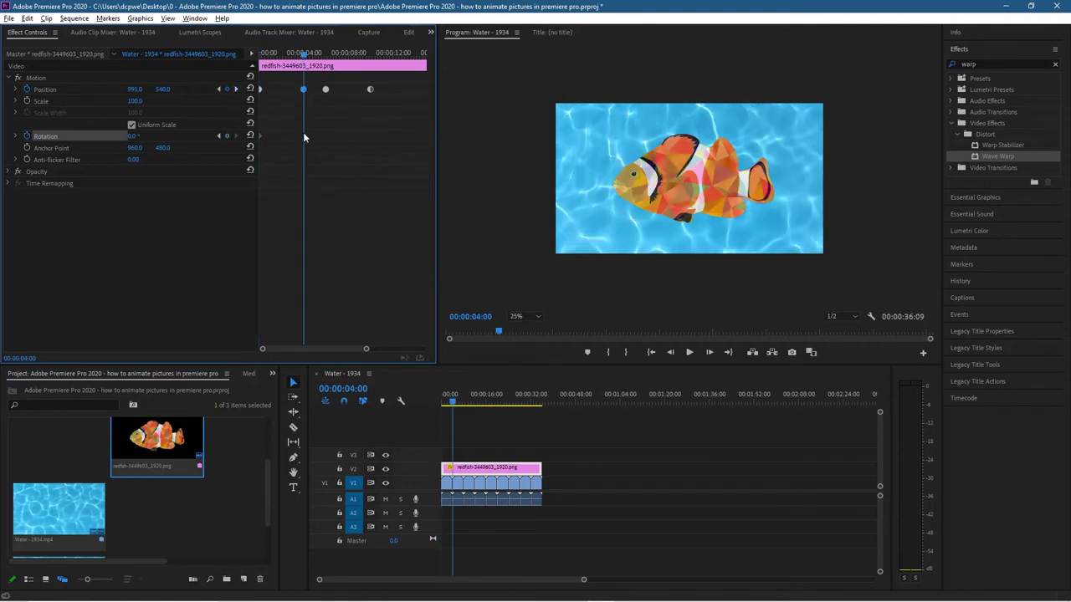
drag(134, 136, 143, 136)
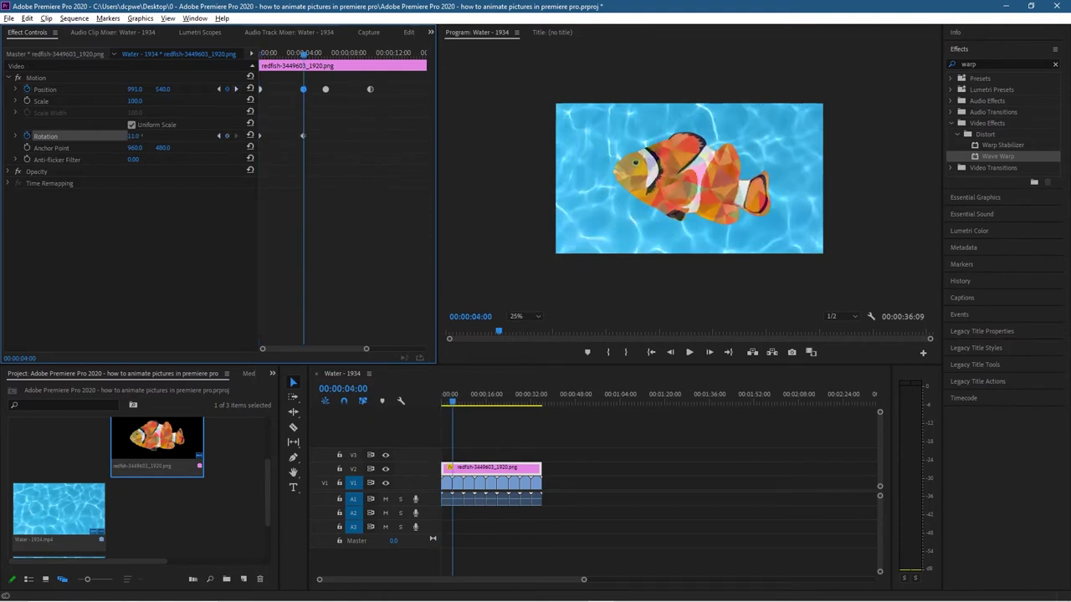
- Play the sequence from the beginning to check the redfish's keyframed rotation
click(650, 352)
click(688, 352)
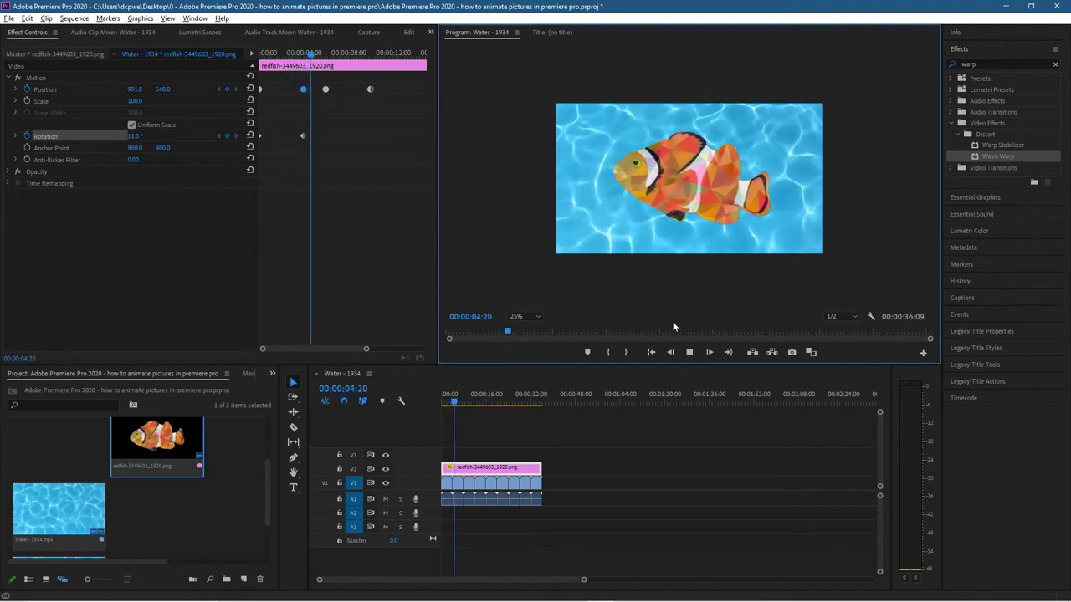
click(690, 352)
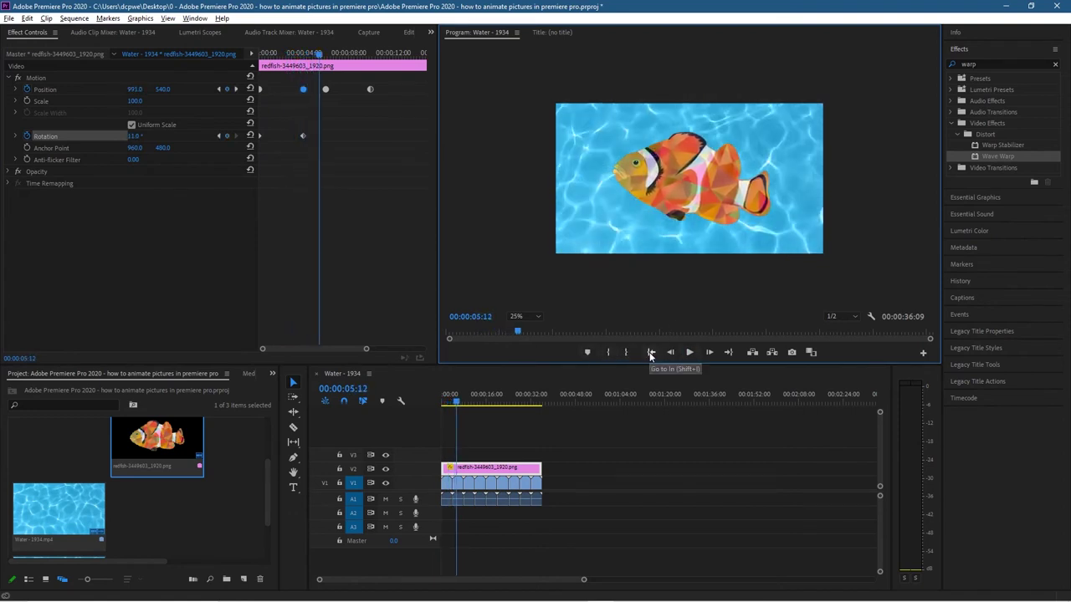
- Return to the sequence start and delete the redfish's Rotation keyframes
click(650, 352)
drag(323, 164, 251, 134)
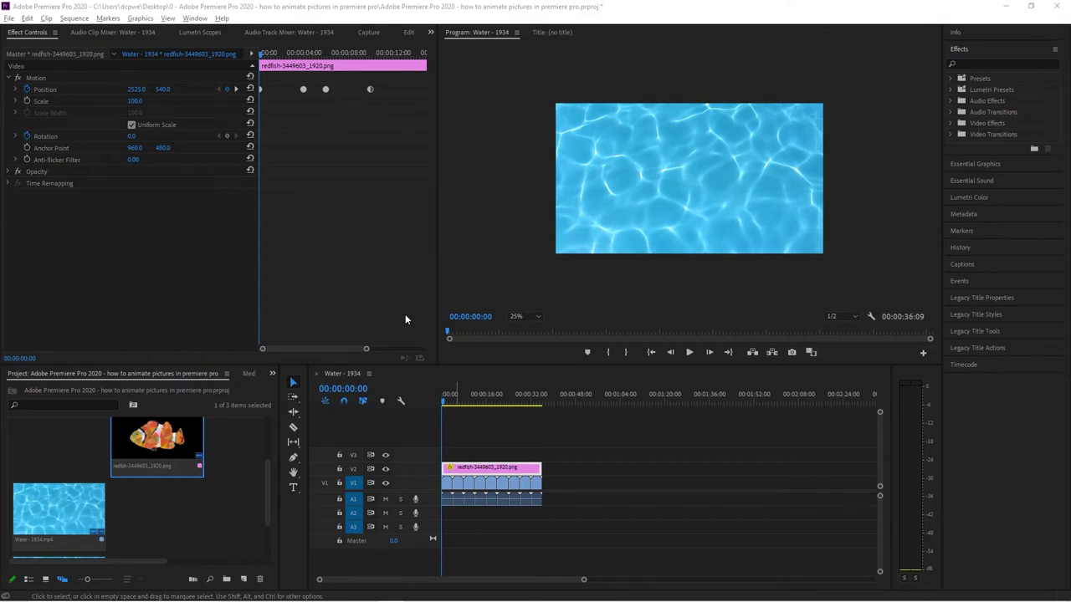
- Search the effects for "wave warp" and apply the Wave Warp effect to the redfish clip on V2
click(462, 470)
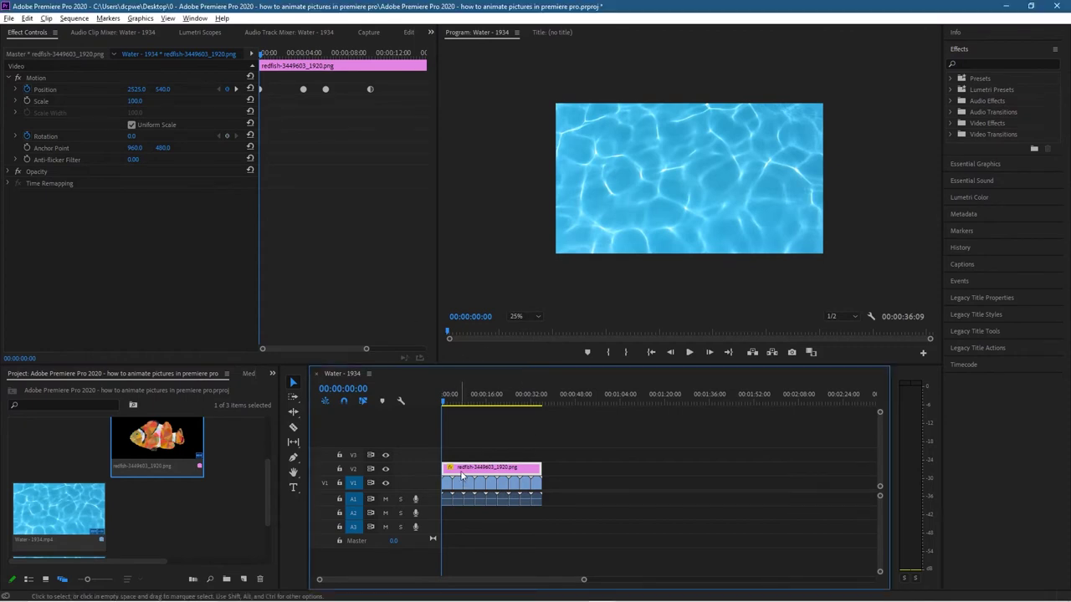
click(972, 64)
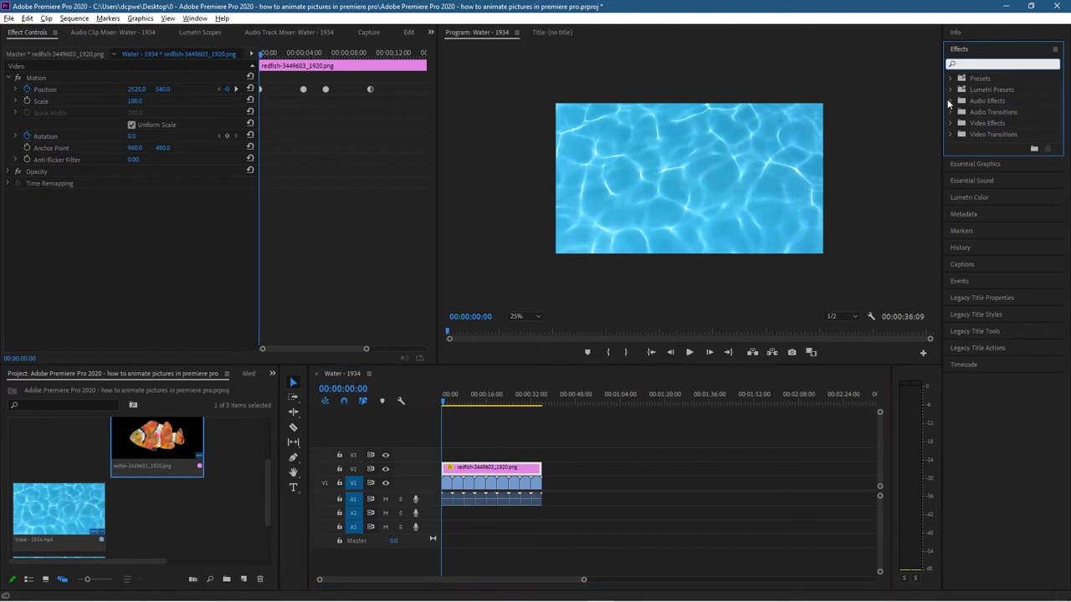
click(194, 17)
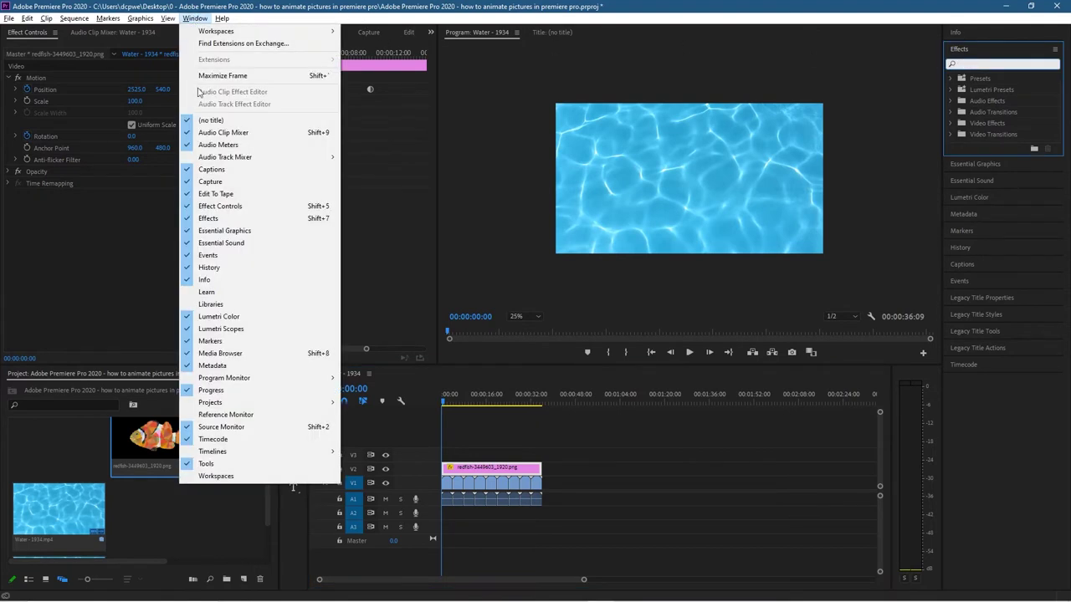
click(214, 220)
text(wave warp)
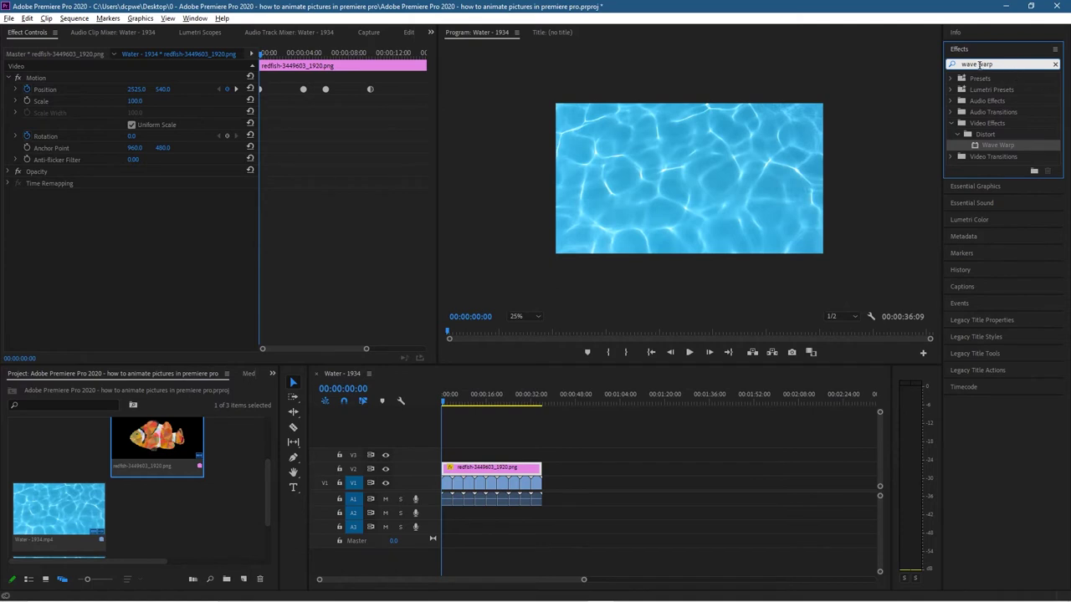
click(996, 145)
drag(1001, 147, 470, 468)
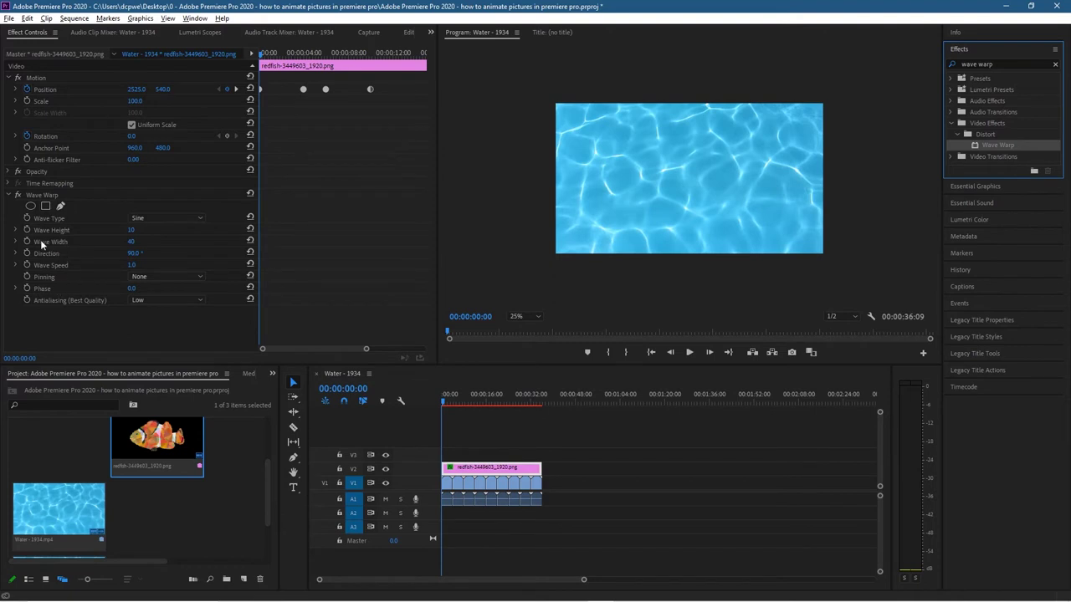
- Set the redfish's Wave Warp to a Wave Height of 5 and a Wave Width of 90, keeping the Sine wave type
click(131, 231)
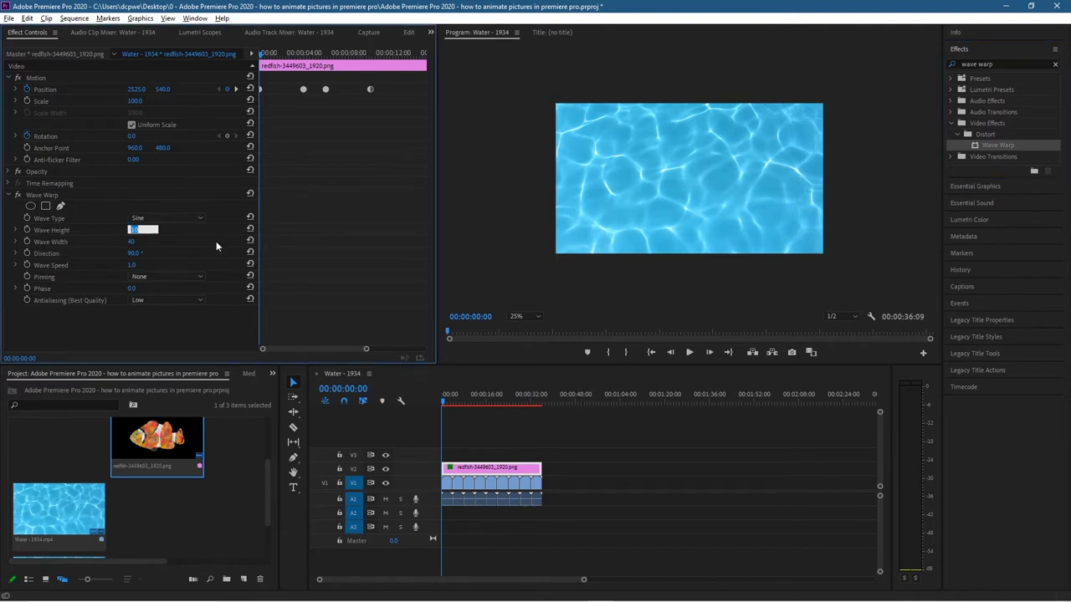
text(5)
key(Return)
click(151, 218)
click(151, 219)
click(131, 241)
text(90)
key(Return)
- Play the sequence to check the redfish's Wave Warp motion
click(690, 352)
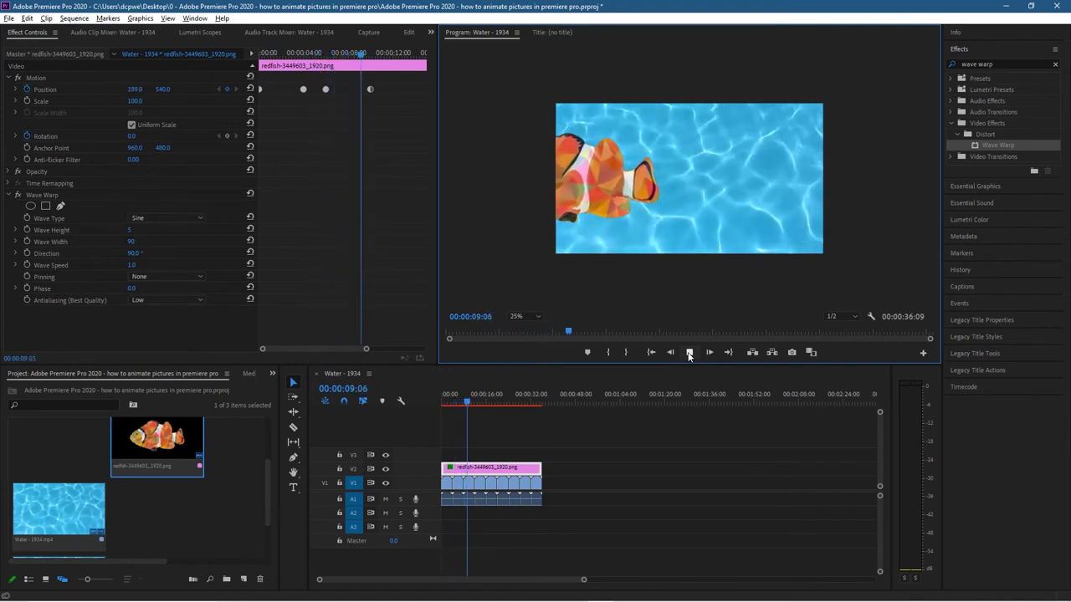
click(689, 353)
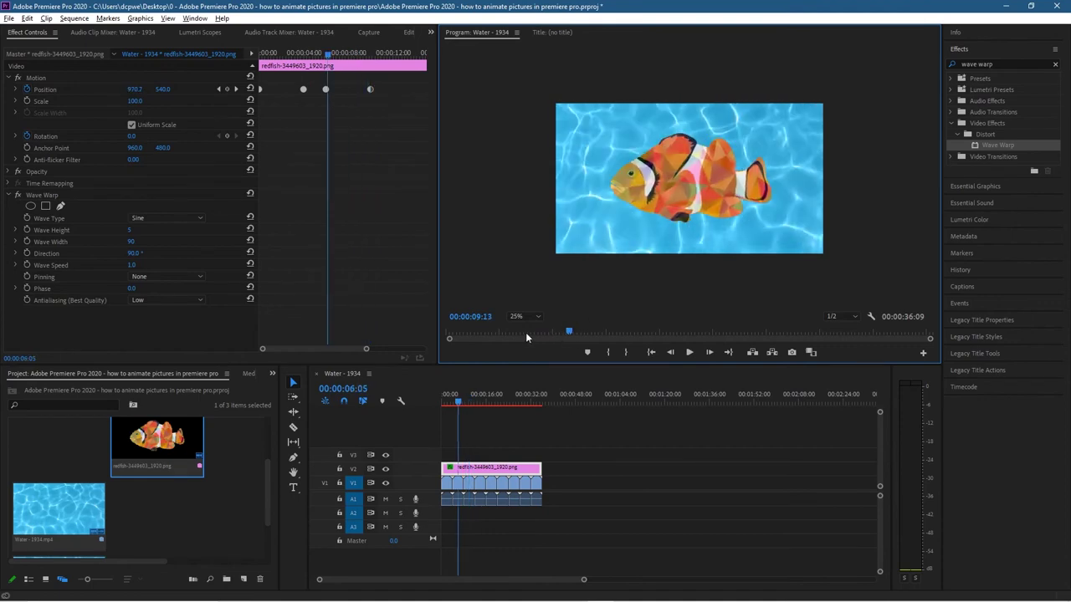
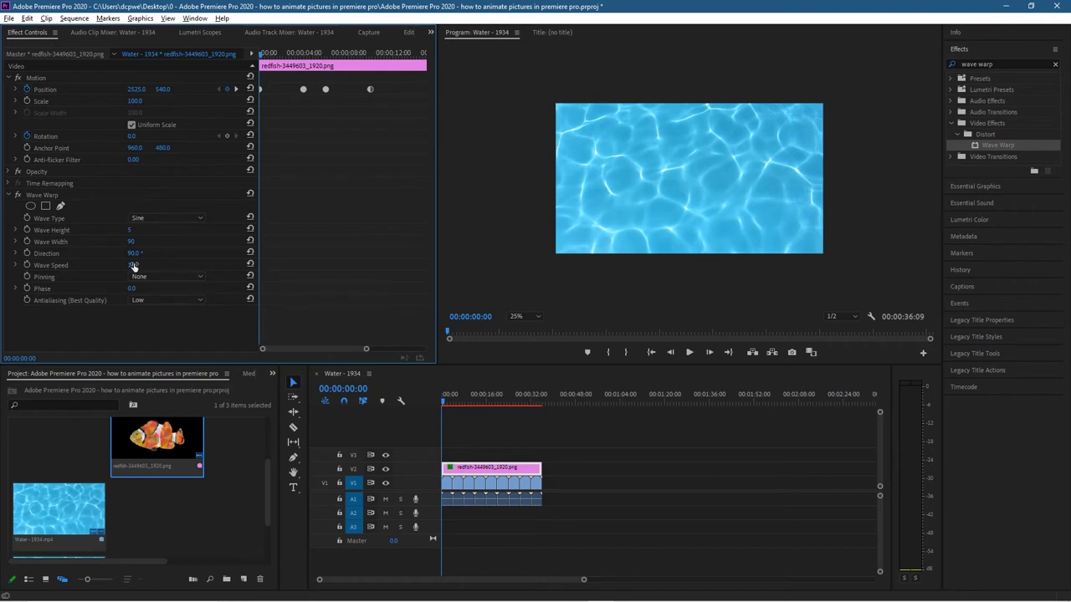
key(Return)
- Try a Wave Height of 0 on the redfish at 00:00:05:06, and set it back to 5
mouse_move(470, 399)
mouse_down()
mouse_move(512, 398)
mouse_move(456, 402)
mouse_up()
click(132, 230)
text(0)
key(Return)
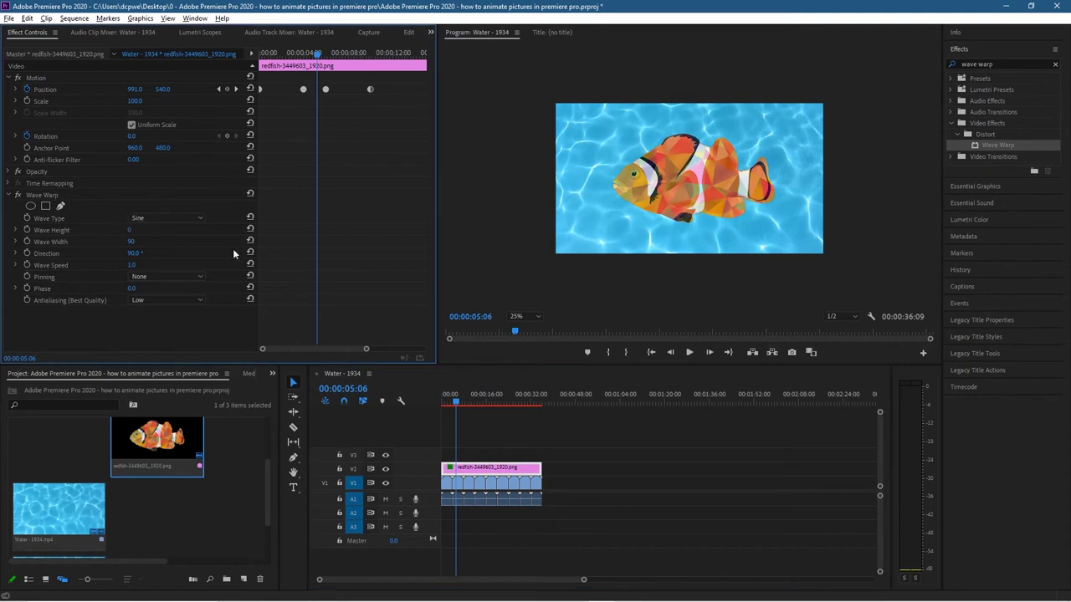
click(131, 230)
text(5)
key(Return)
- Keyframe the redfish's Wave Height at 5 at the sequence start and at 0 at 00:00:04:00
click(218, 88)
click(218, 88)
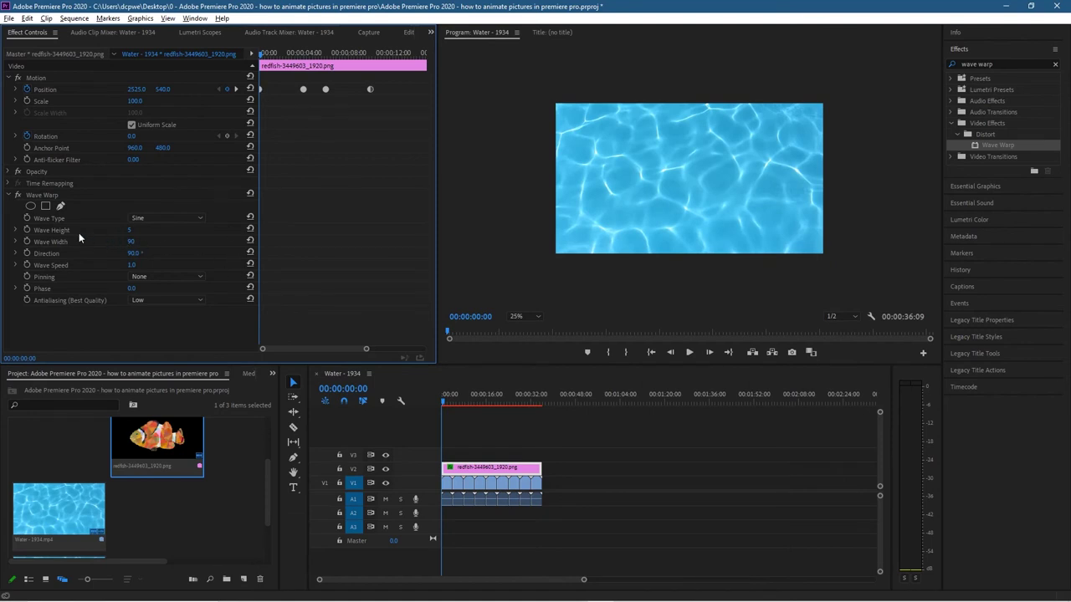
click(27, 231)
click(236, 88)
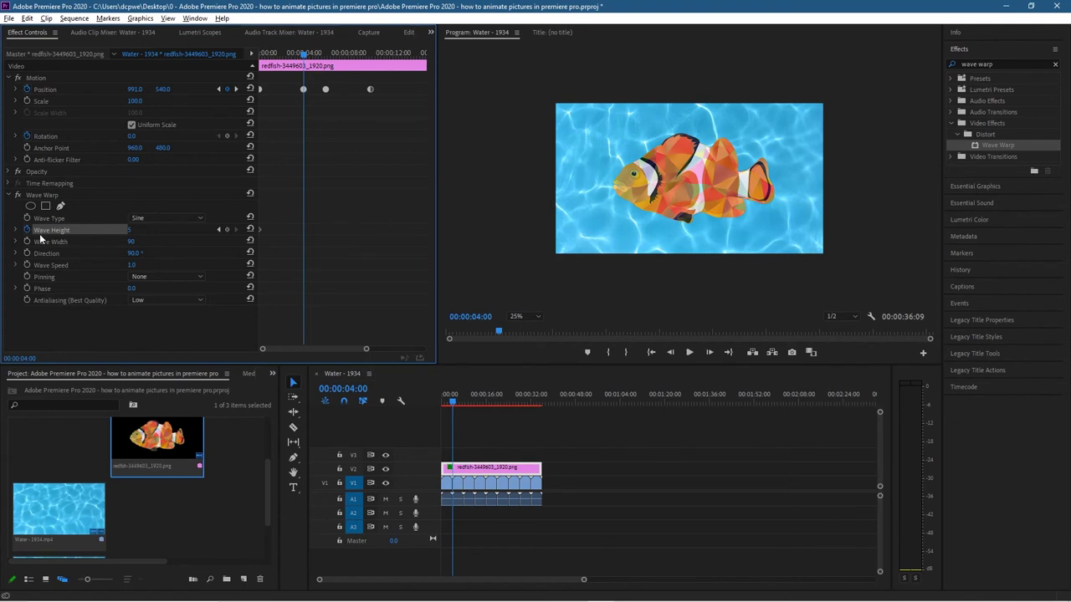
click(227, 229)
click(131, 230)
text(0)
key(Return)
- Keyframe the redfish's Wave Height at 0 at 00:00:06:00 and at 5 at 00:00:10:00
click(236, 90)
click(227, 231)
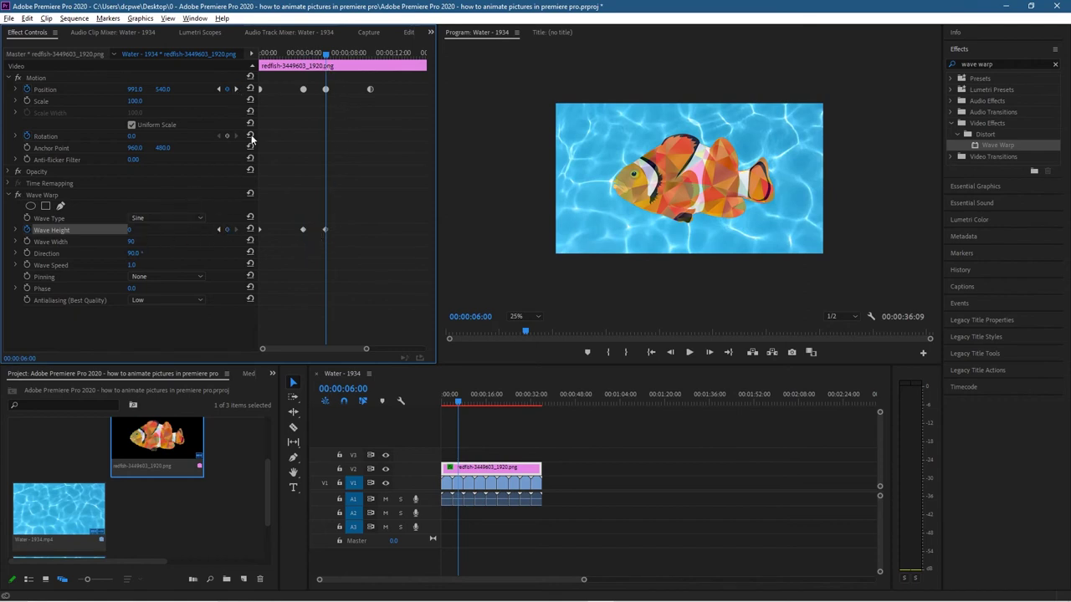
click(236, 90)
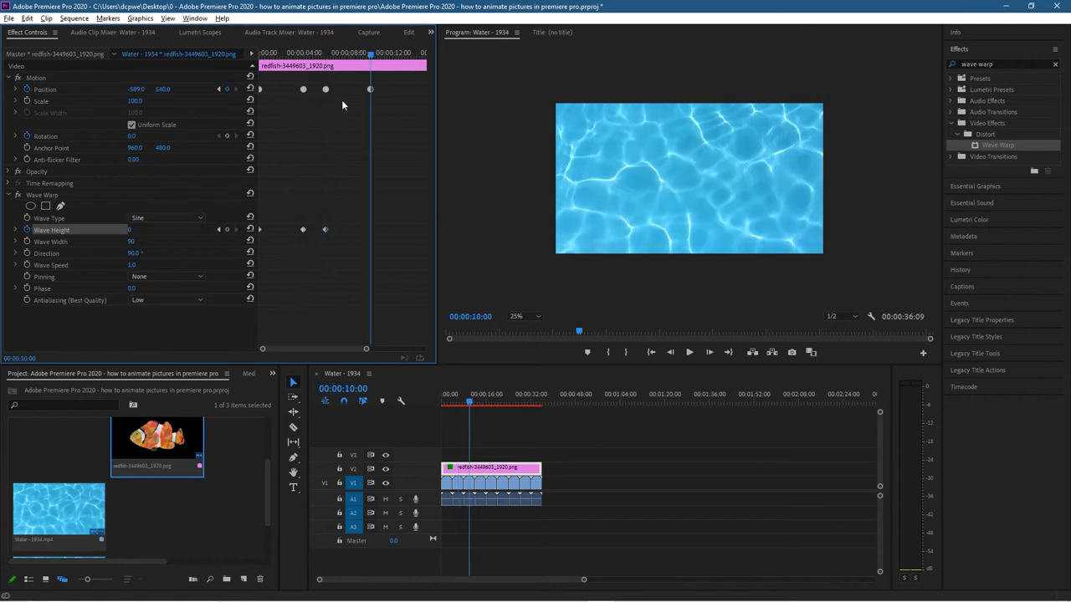
click(227, 229)
click(134, 230)
text(5)
key(Return)
- Step back through the frames before 00:00:10:00, play the keyframed wave motion from the beginning, and return to the sequence start
click(669, 352)
click(670, 352)
click(669, 352)
click(669, 352)
click(669, 352)
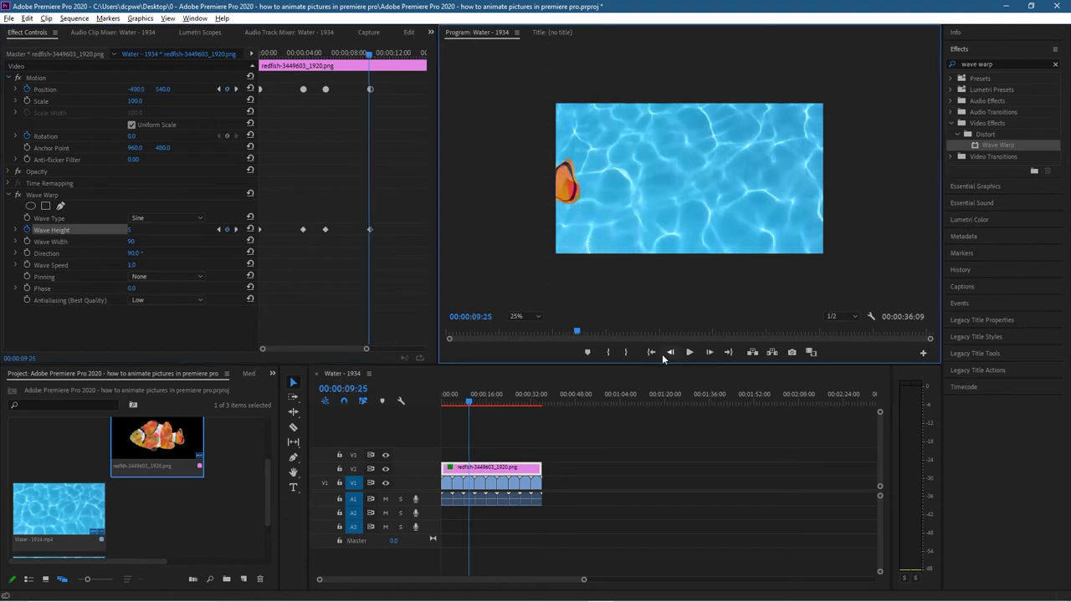
click(651, 352)
click(690, 352)
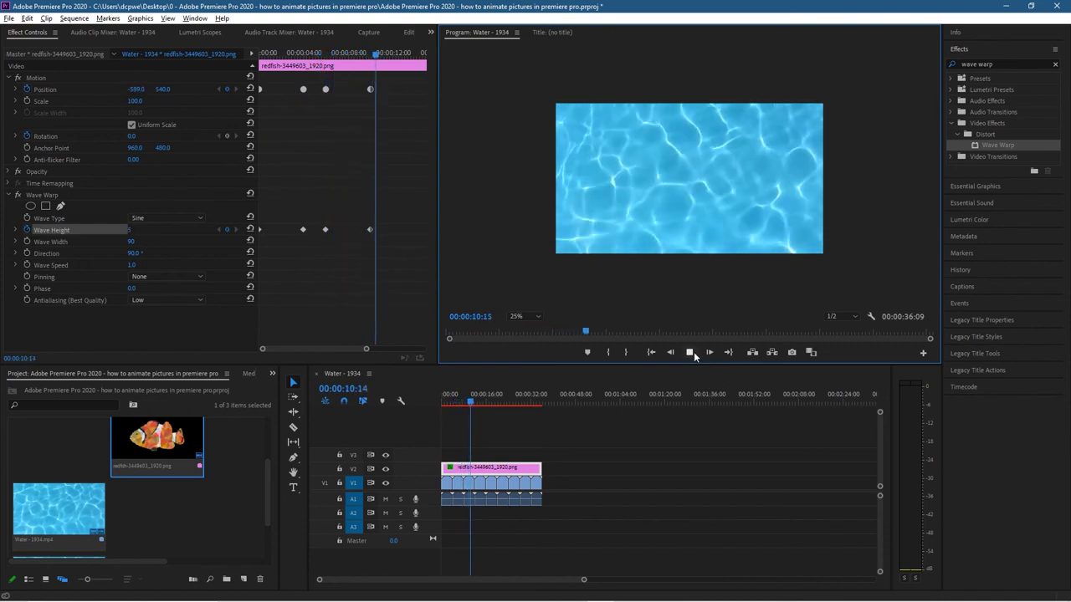
click(691, 352)
drag(381, 55, 254, 112)
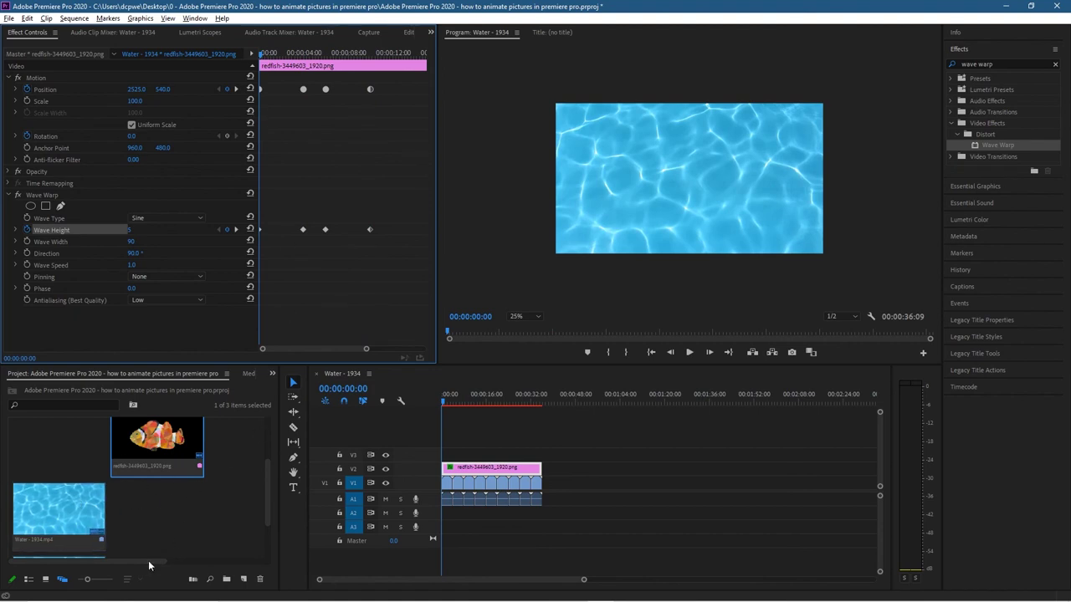
- Show the project items in icon view, clear their selection and save the project
mouse_move(87, 579)
mouse_down()
mouse_move(77, 581)
mouse_move(97, 579)
mouse_move(84, 579)
mouse_up()
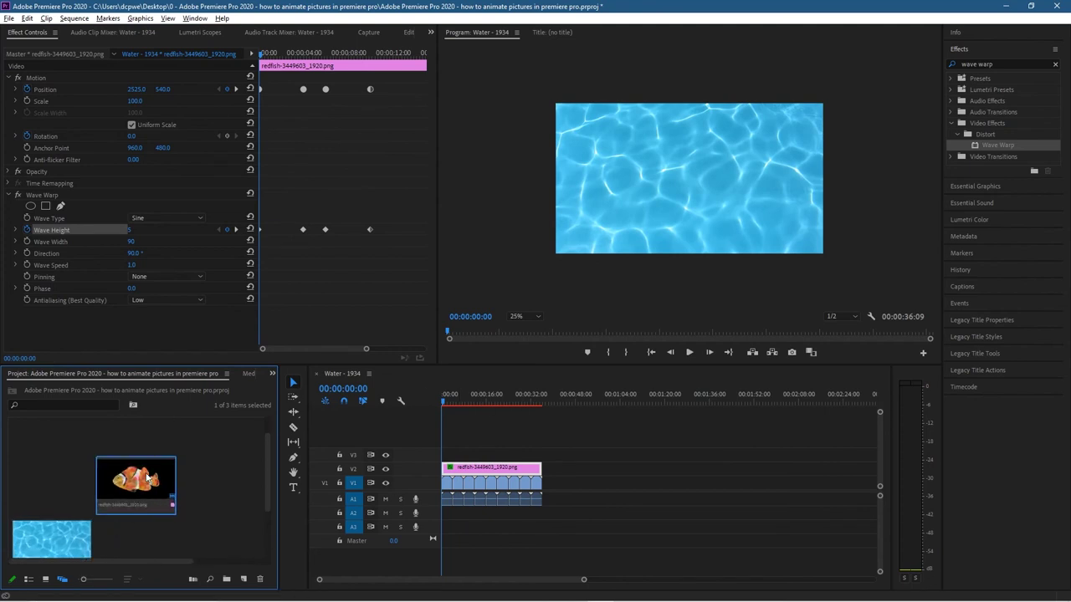
click(45, 579)
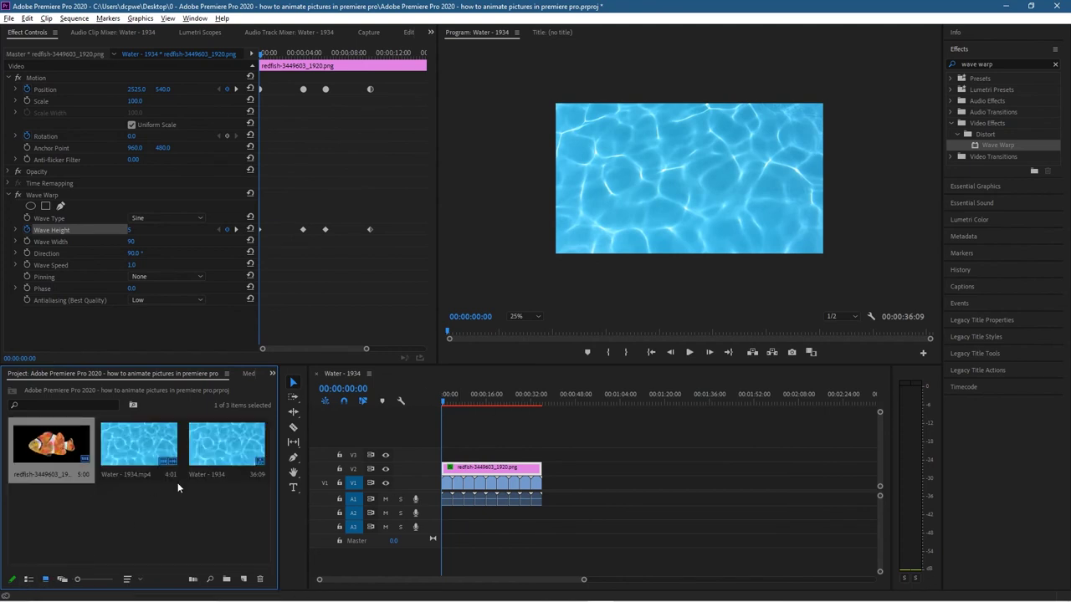
drag(212, 530, 12, 418)
click(140, 500)
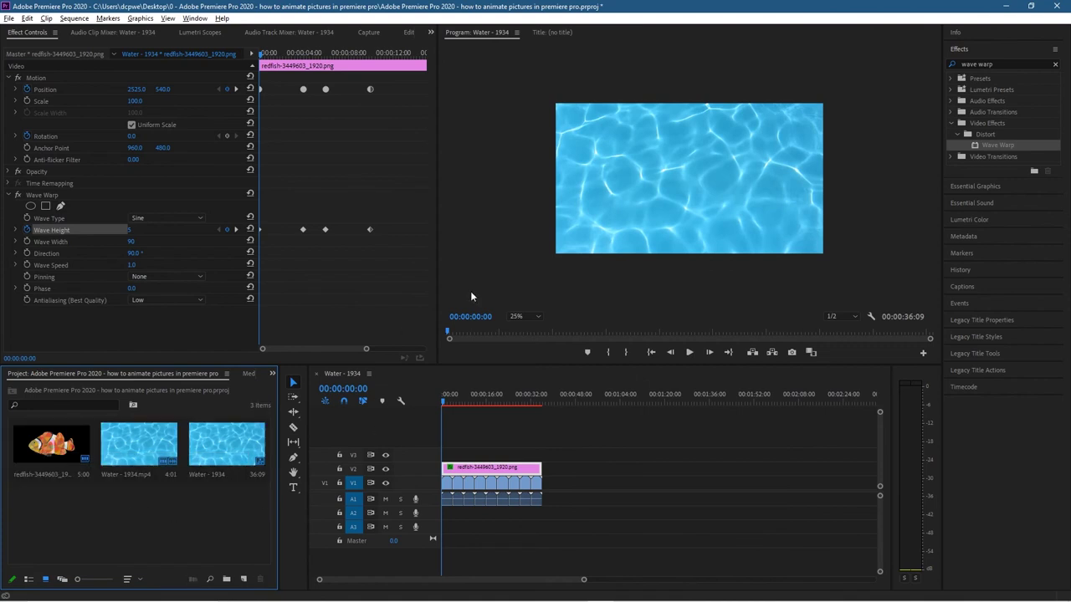
key(ctrl+s)
- Set the program preview's zoom to Fit and play the finished fish animation from the start
click(59, 448)
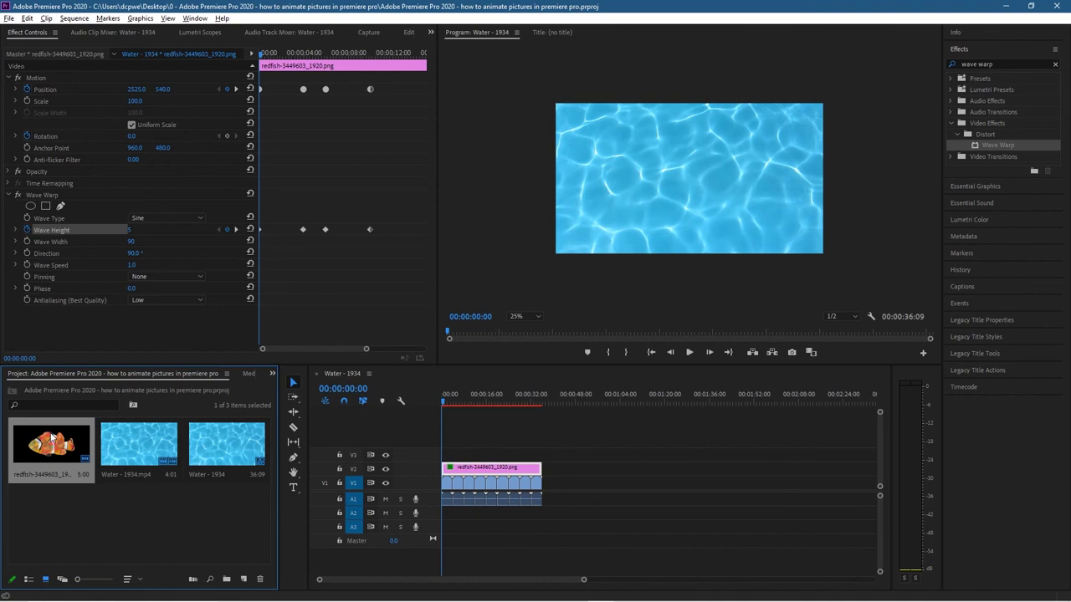
click(515, 316)
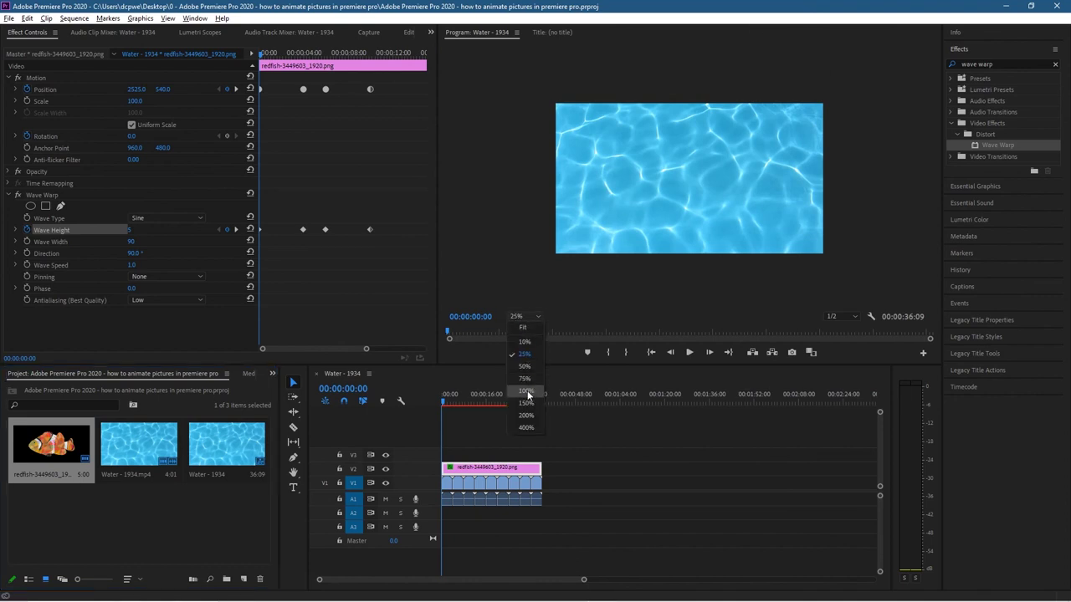
click(524, 328)
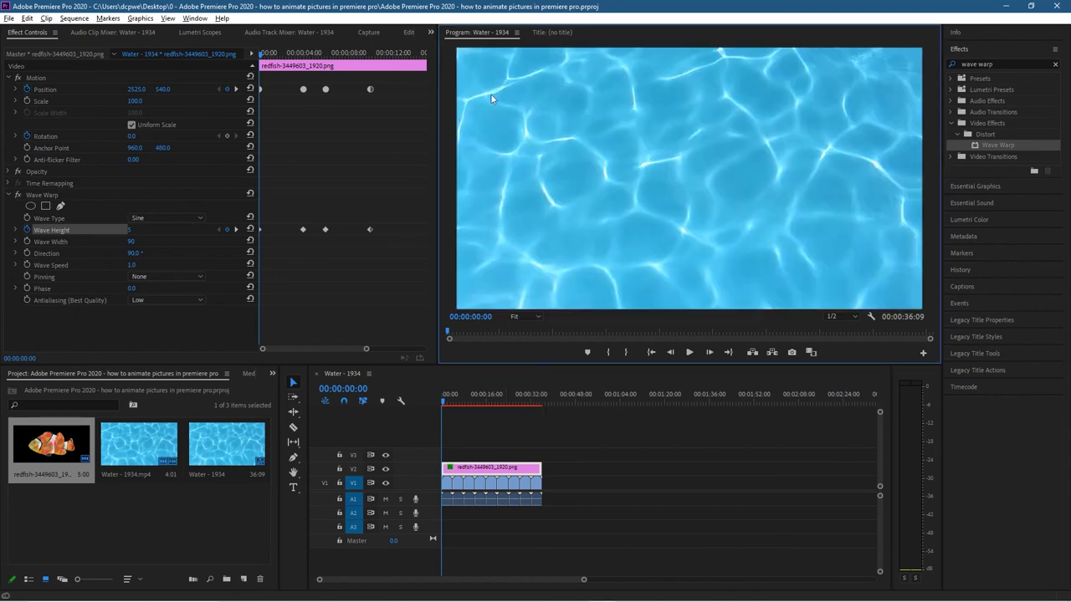
click(689, 353)
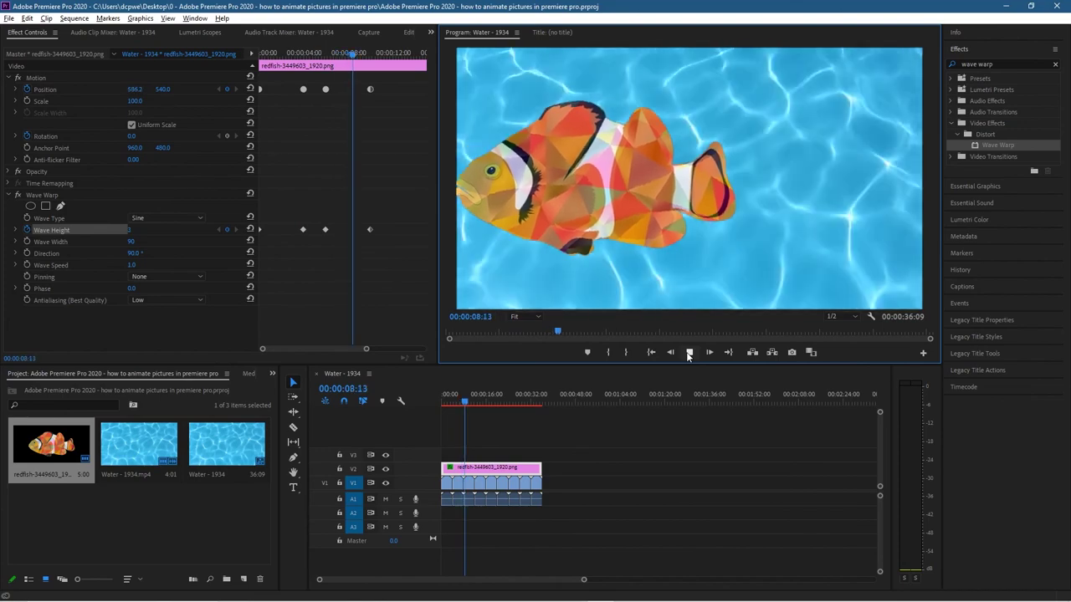
click(688, 353)
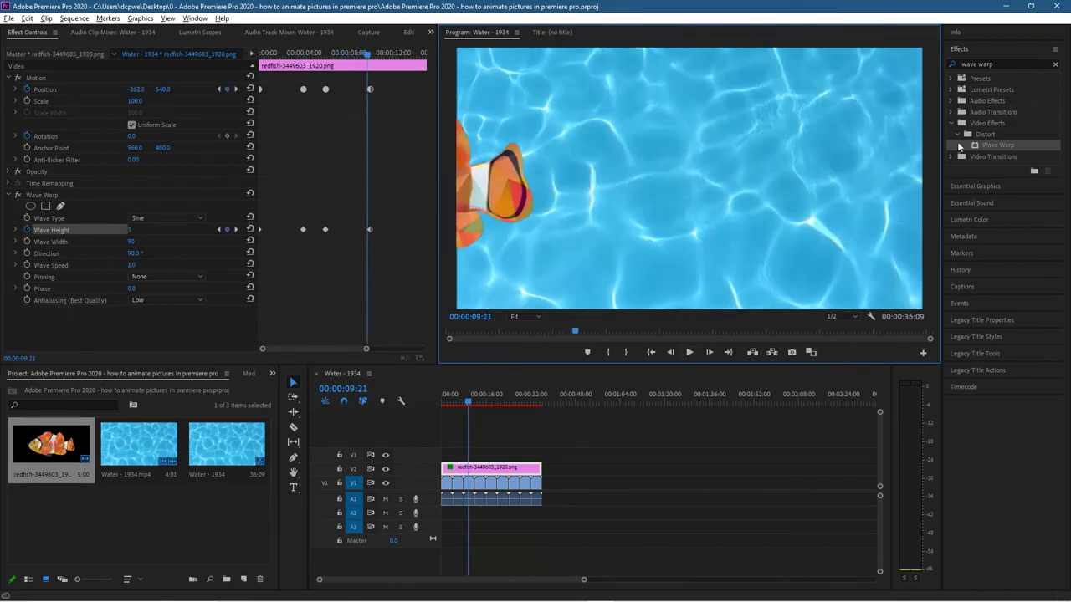
- Minimize Premiere Pro to show the desktop
click(994, 6)
click(970, 89)
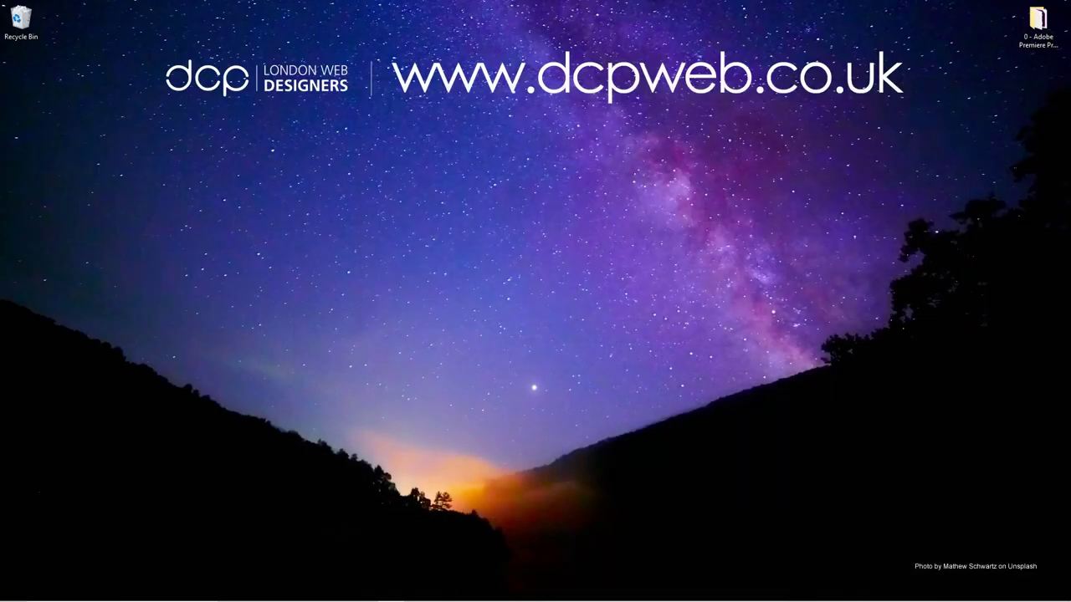